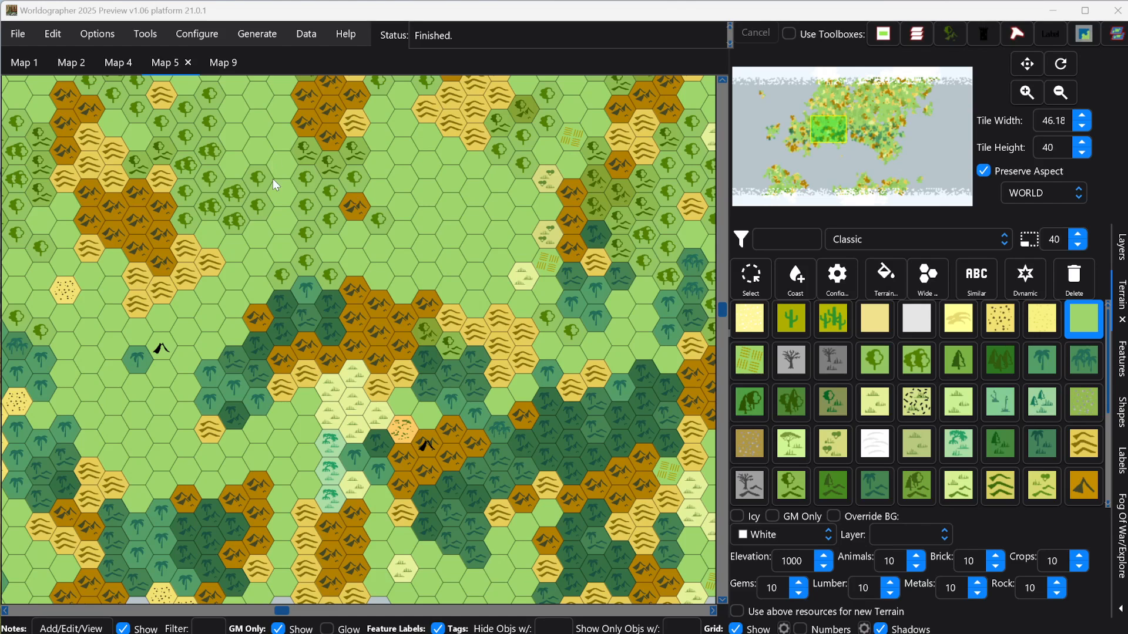
Step: Examine the configuration subfolders available under 2023, including those inside 202304 Celtic, and close the list without adding any
left_click(198, 41)
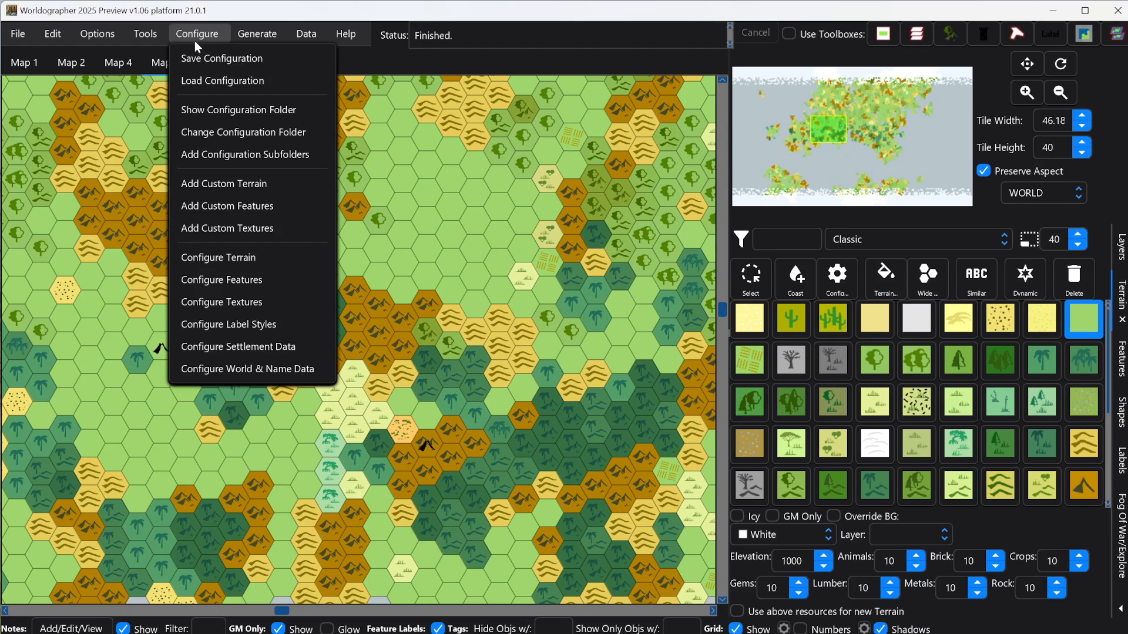
left_click(212, 156)
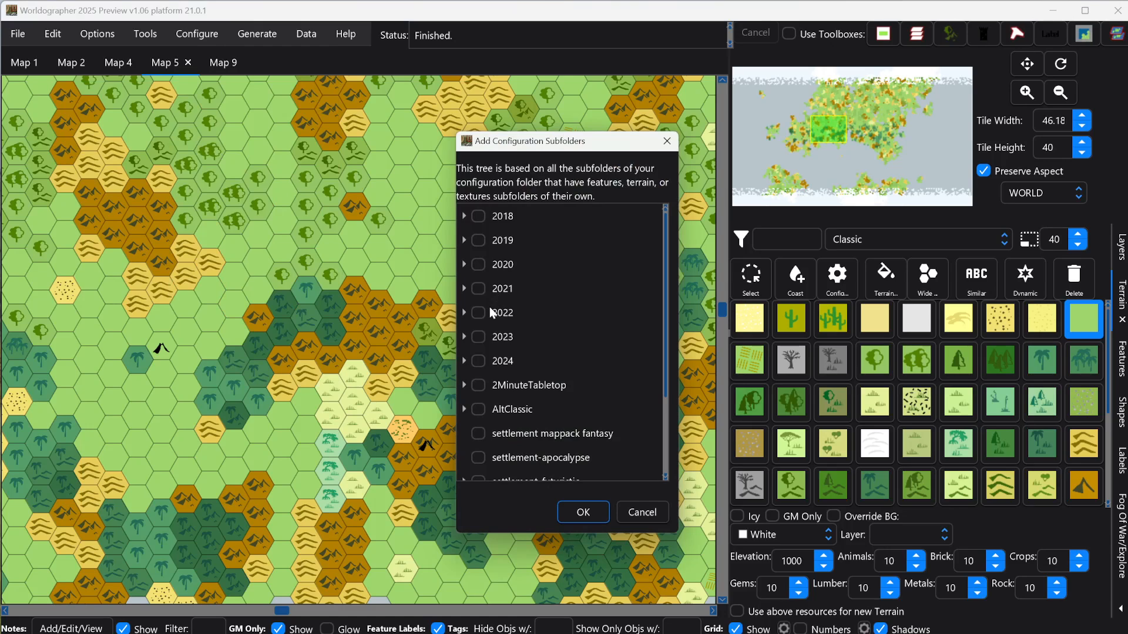
left_click(467, 336)
scroll(539, 348, "down", 1)
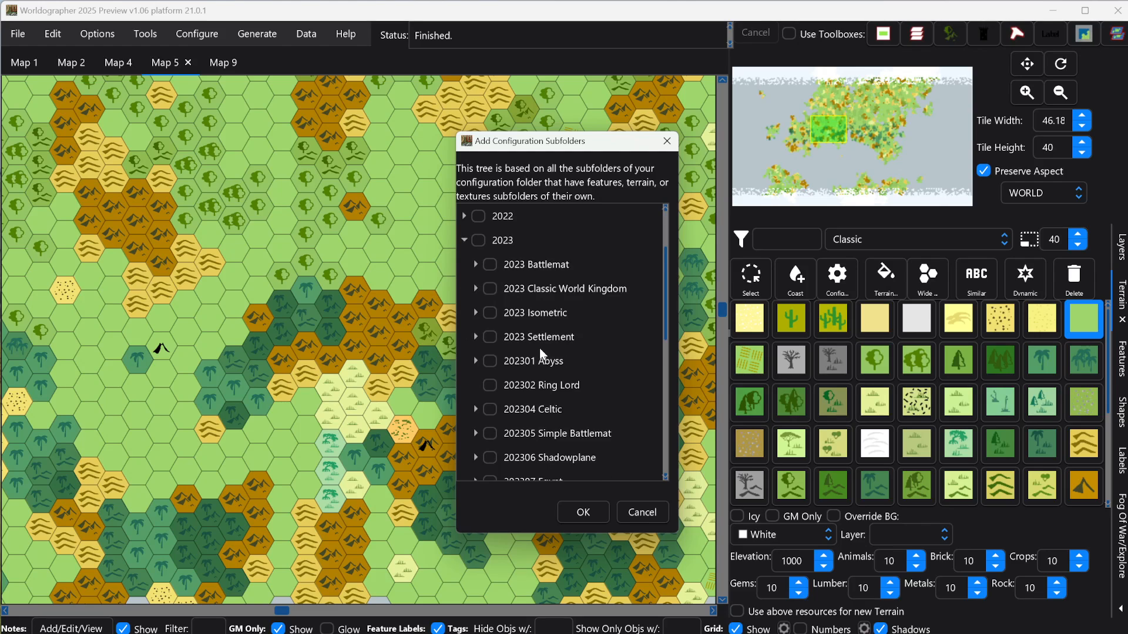
scroll(540, 348, "down", 1)
left_click(488, 337)
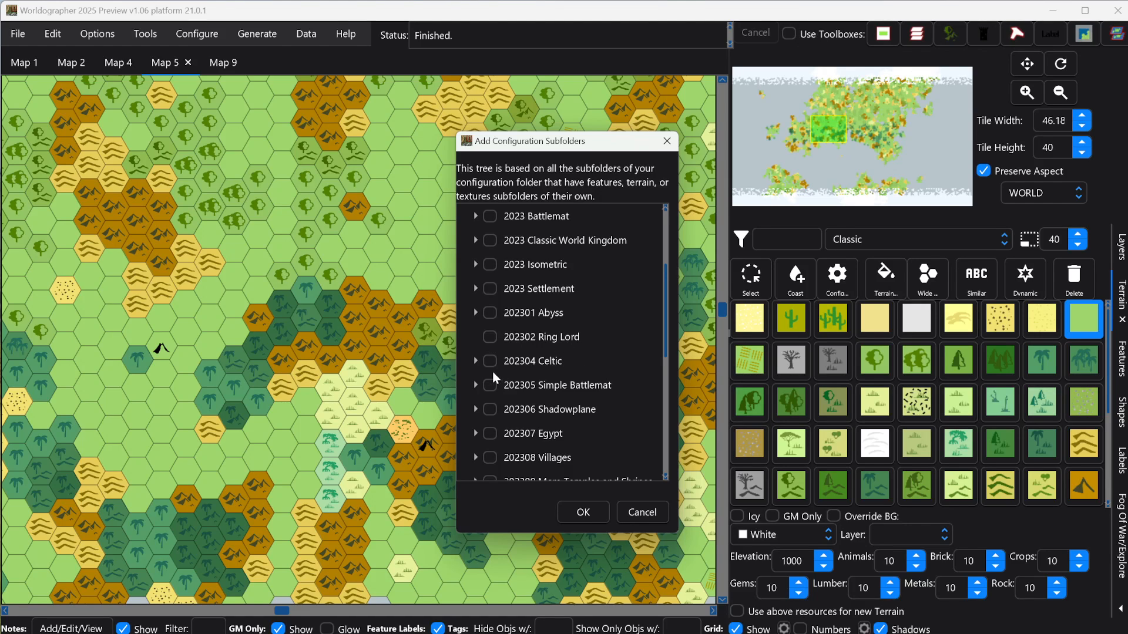
left_click(476, 361)
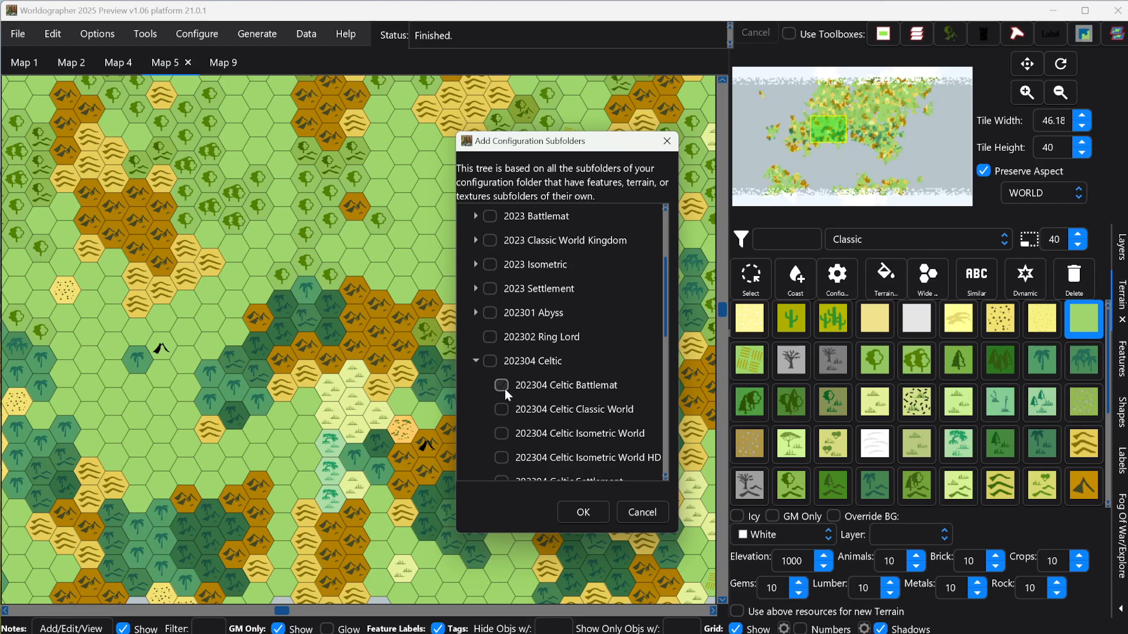
scroll(587, 392, "down", 3)
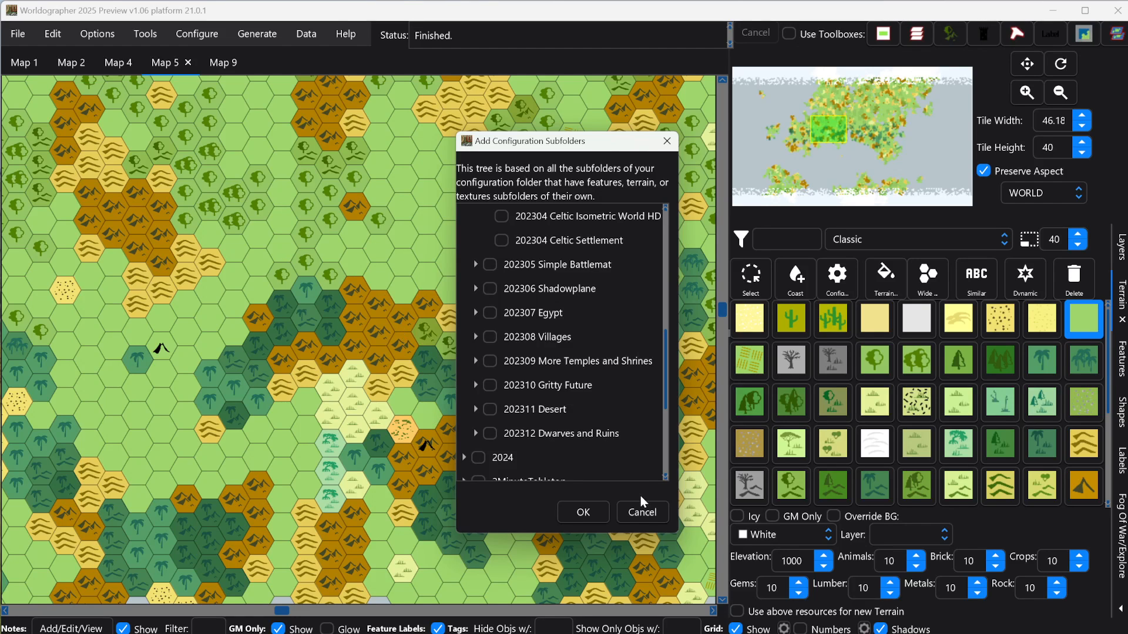
left_click(642, 511)
left_click(192, 37)
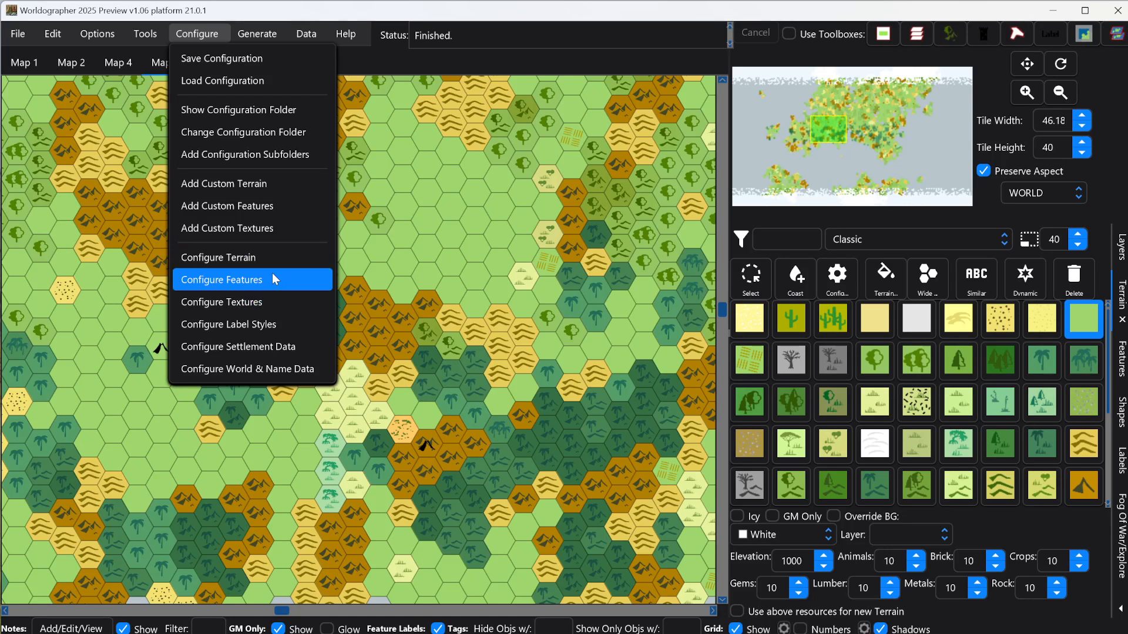
mouse_move(152, 36)
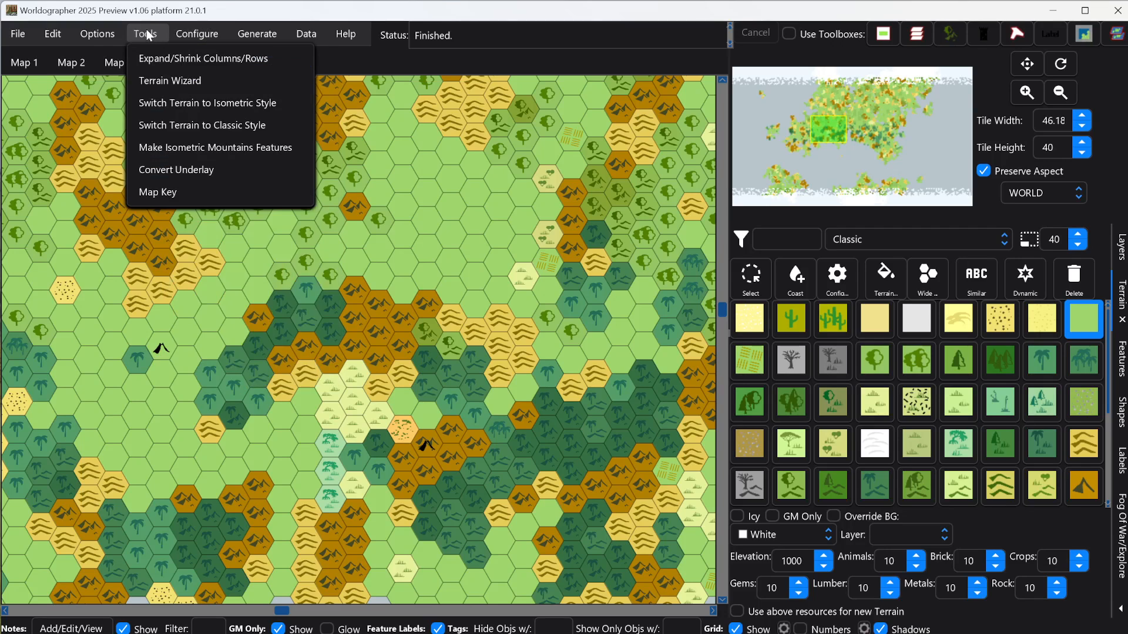
mouse_move(189, 31)
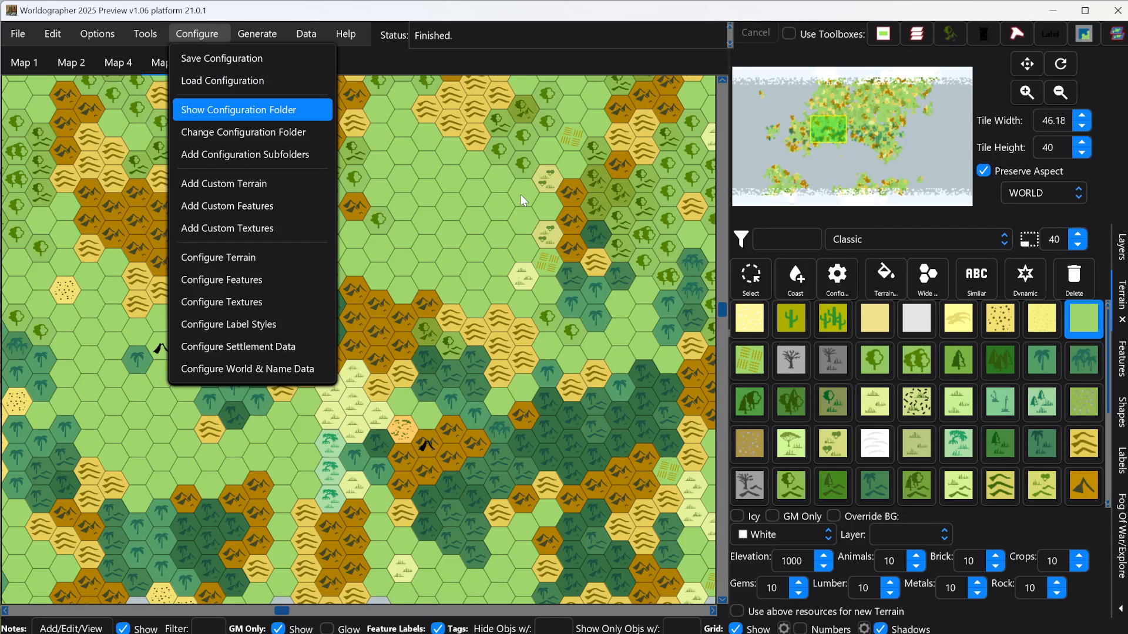
Step: Start a new World/Kingdom map and open the settings for the terrain used in its generation
mouse_move(13, 36)
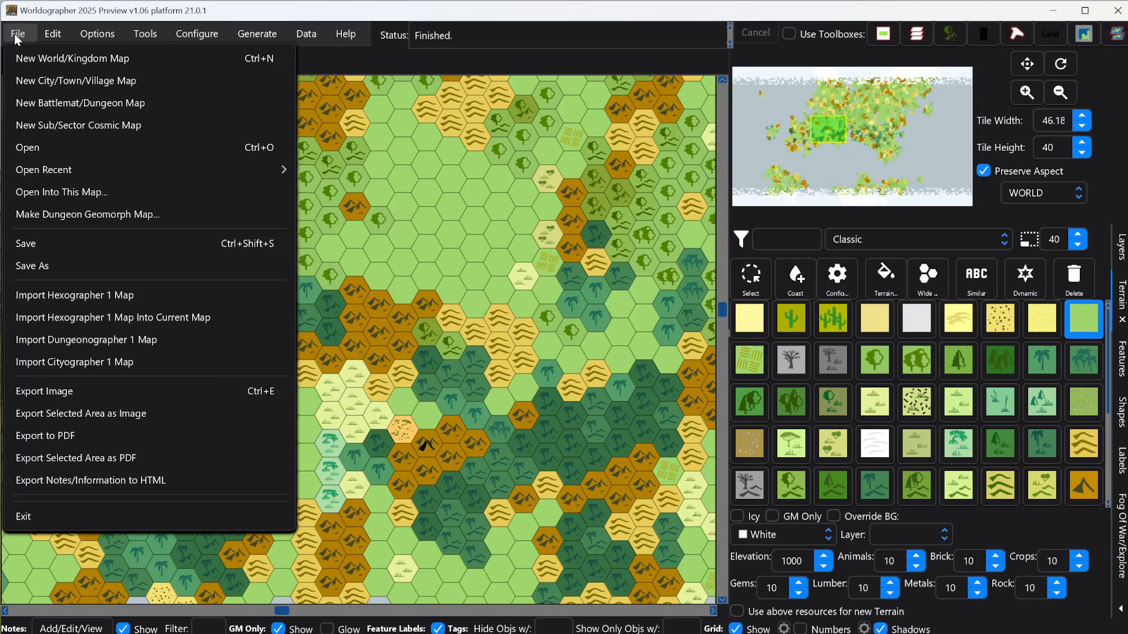
left_click(52, 58)
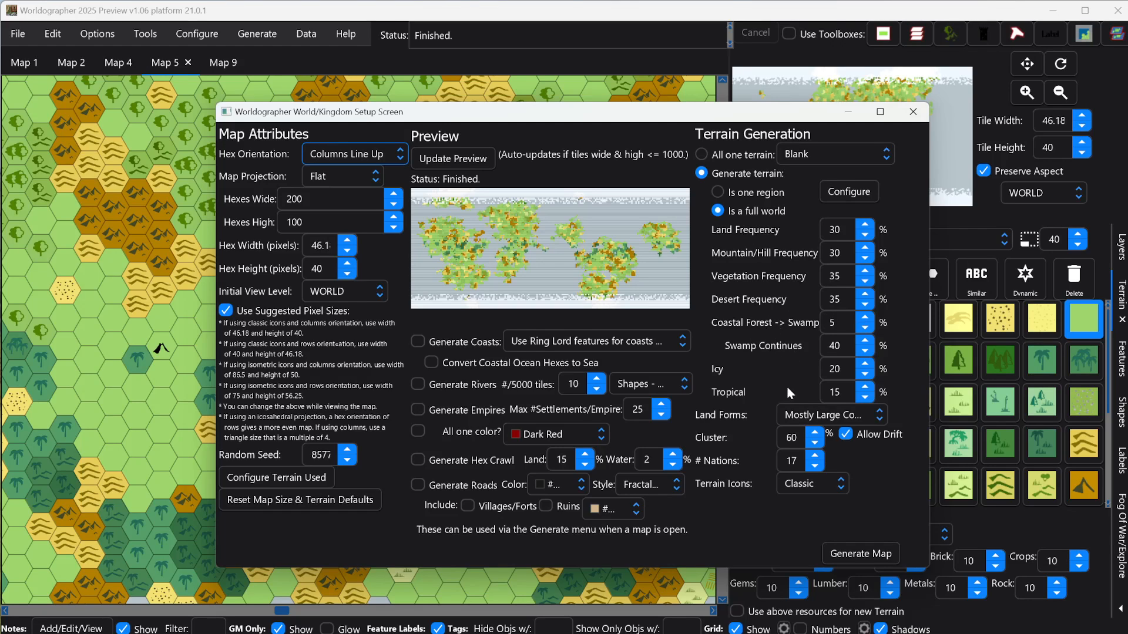
mouse_move(792, 279)
left_click(273, 477)
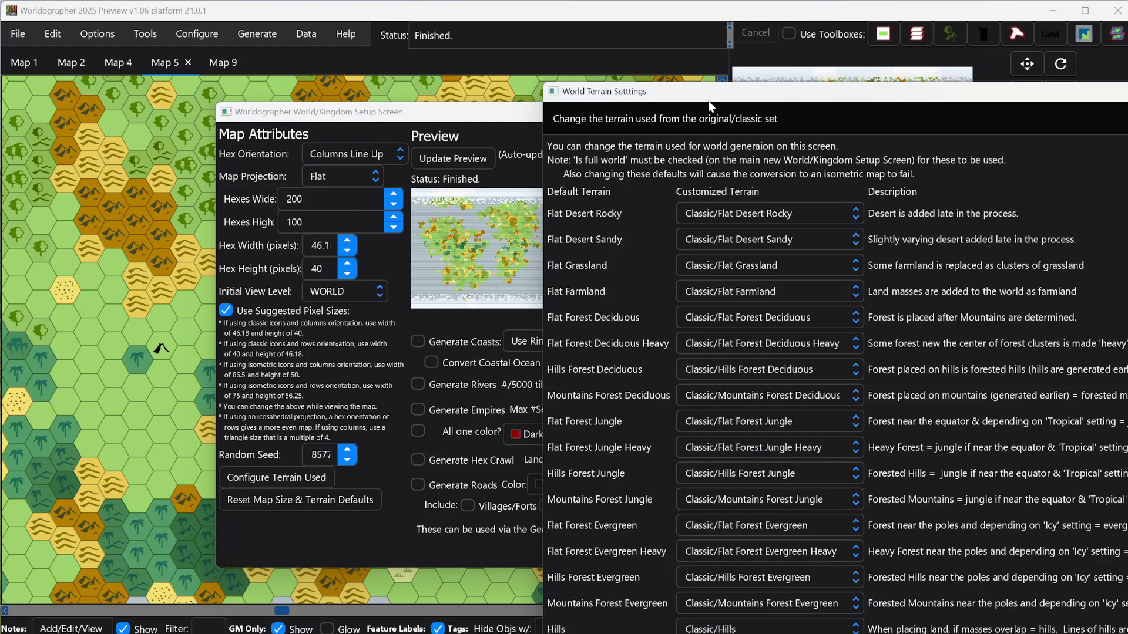
left_click_drag(709, 104, 421, 28)
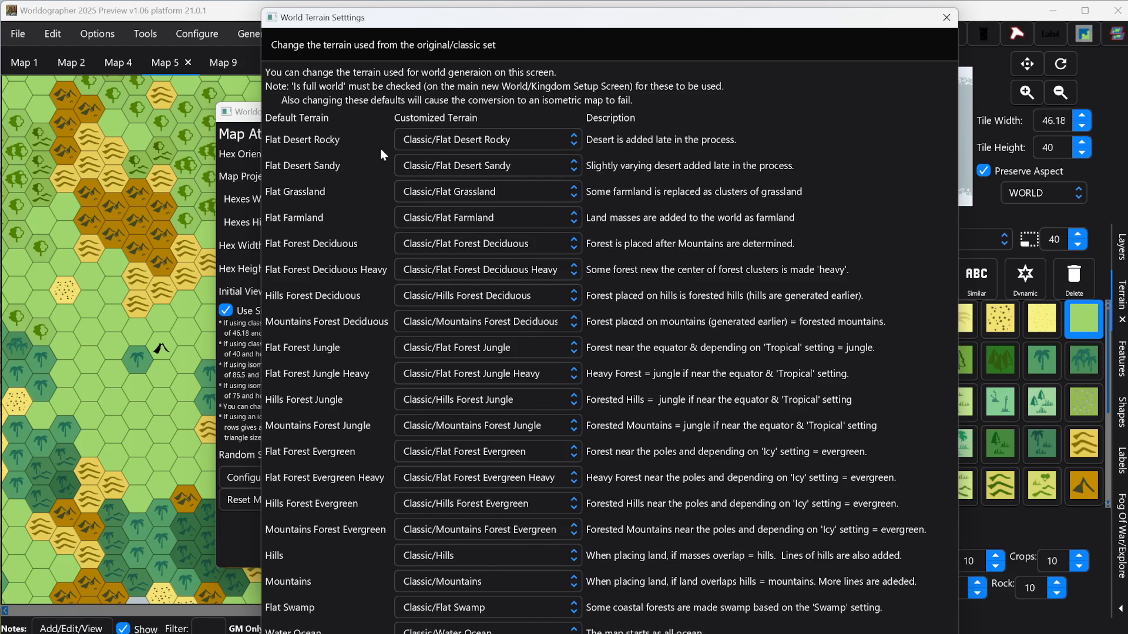
Step: Filter the Flat Desert Rocky replacements by Rocky and assign 202302 Ring Lord/Parchment Desert Rocky Full Cols A
left_click(572, 138)
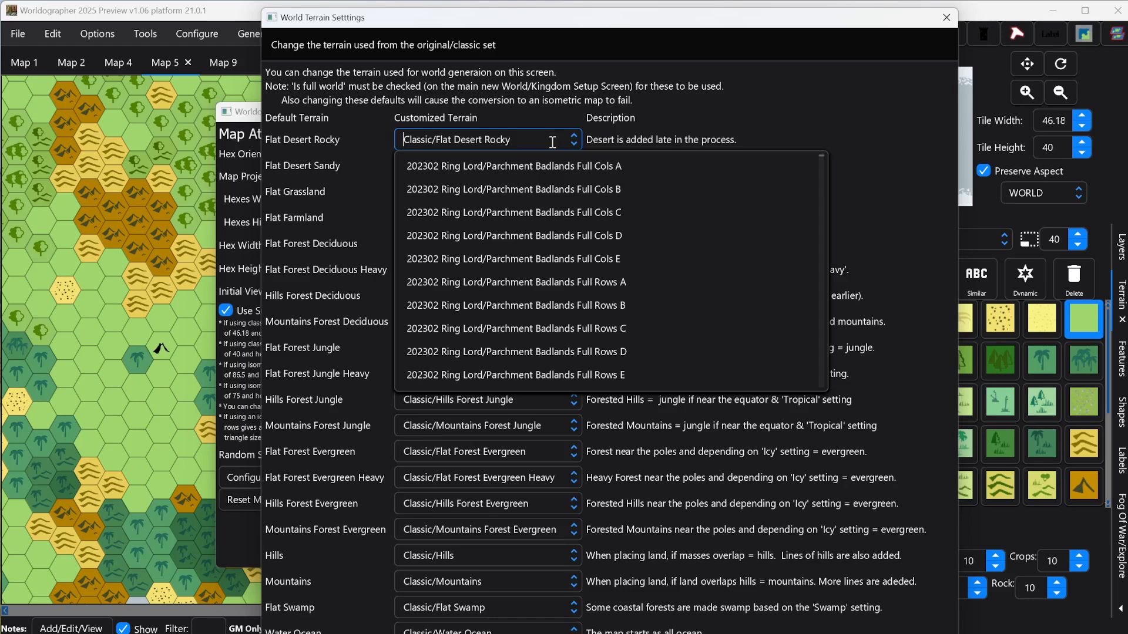
scroll(732, 283, "down", 7)
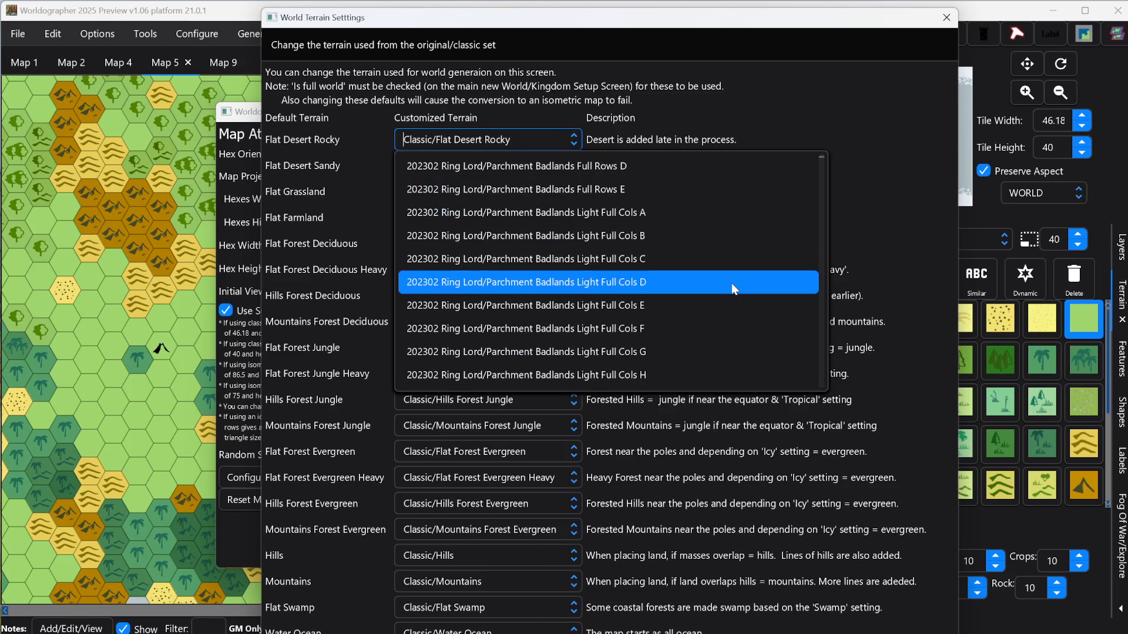
left_click(543, 141)
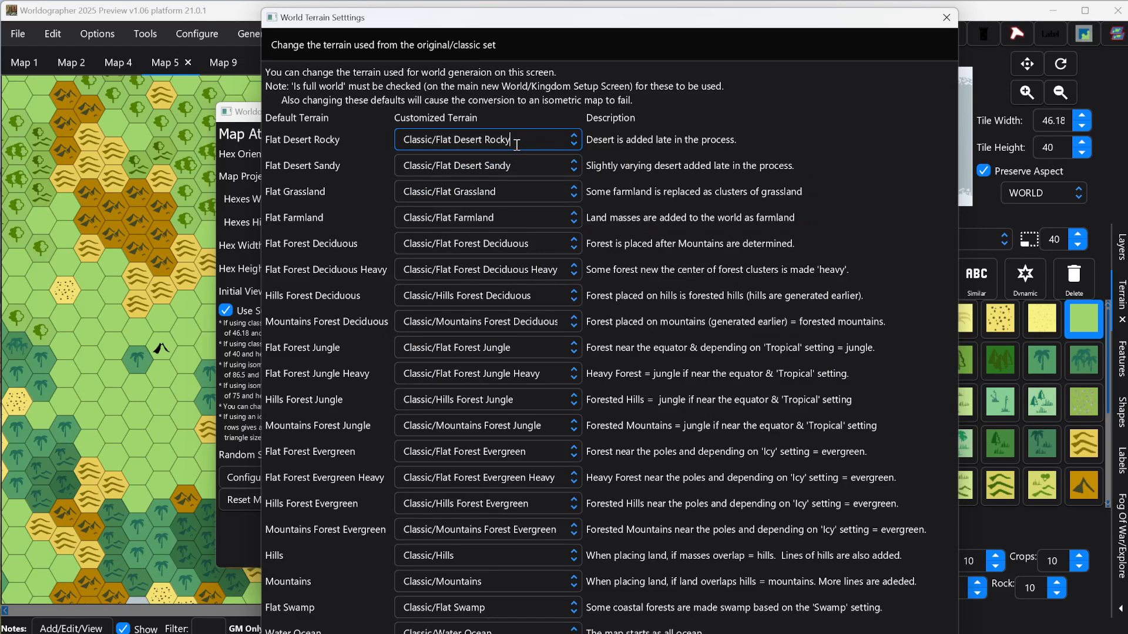
left_click_drag(510, 140, 382, 145)
key("Left")
left_click(513, 141)
left_click_drag(513, 141, 394, 141)
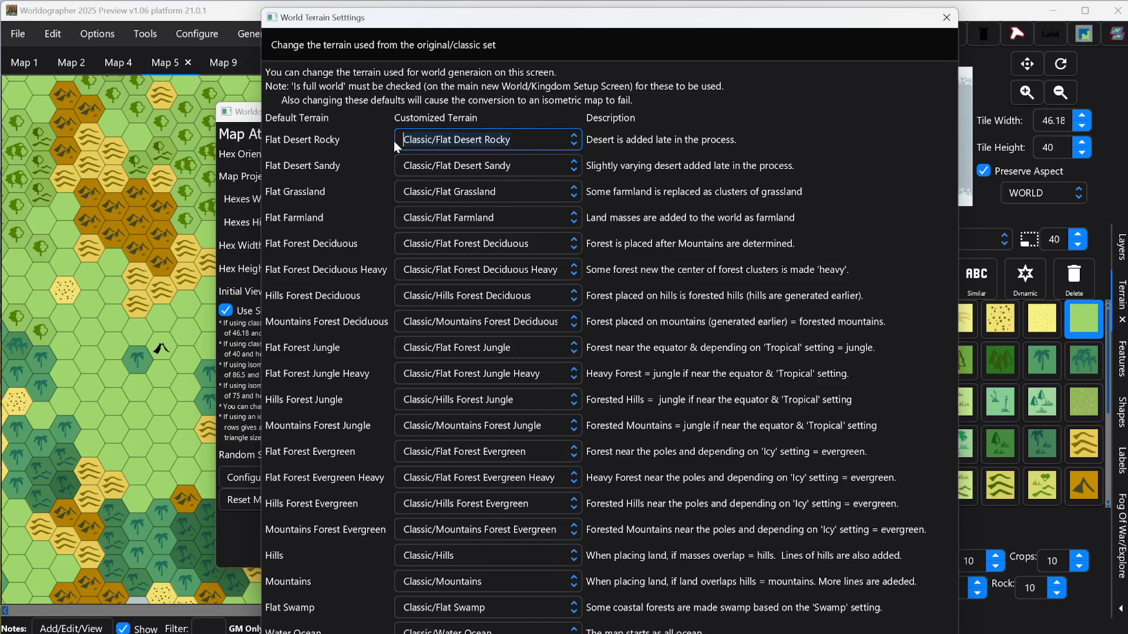
key("BackSpace")
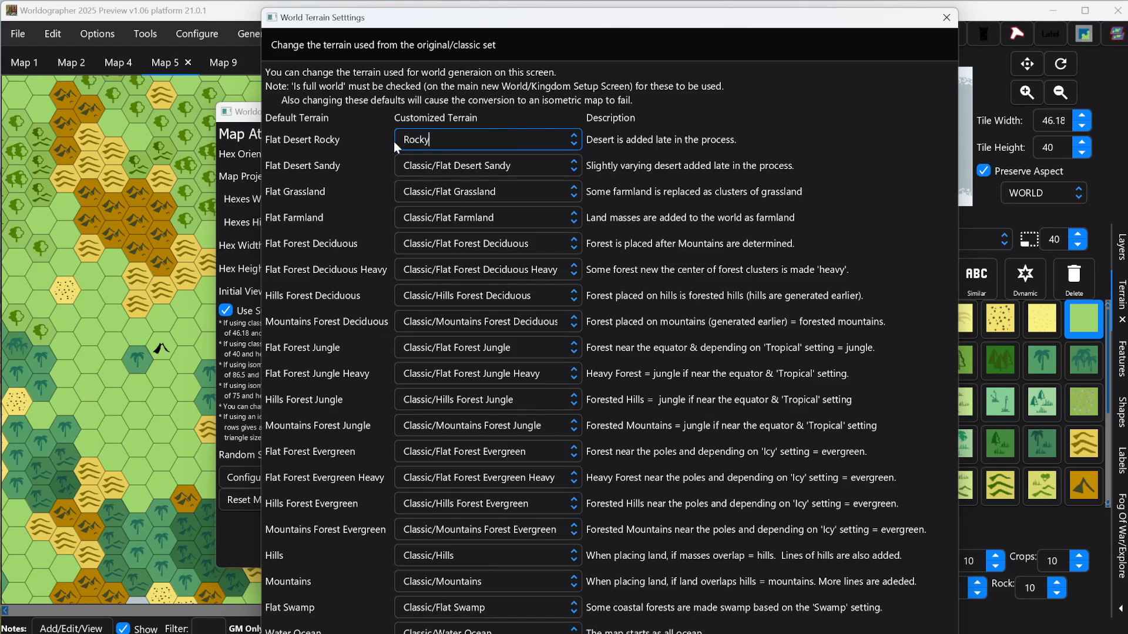
left_click(573, 139)
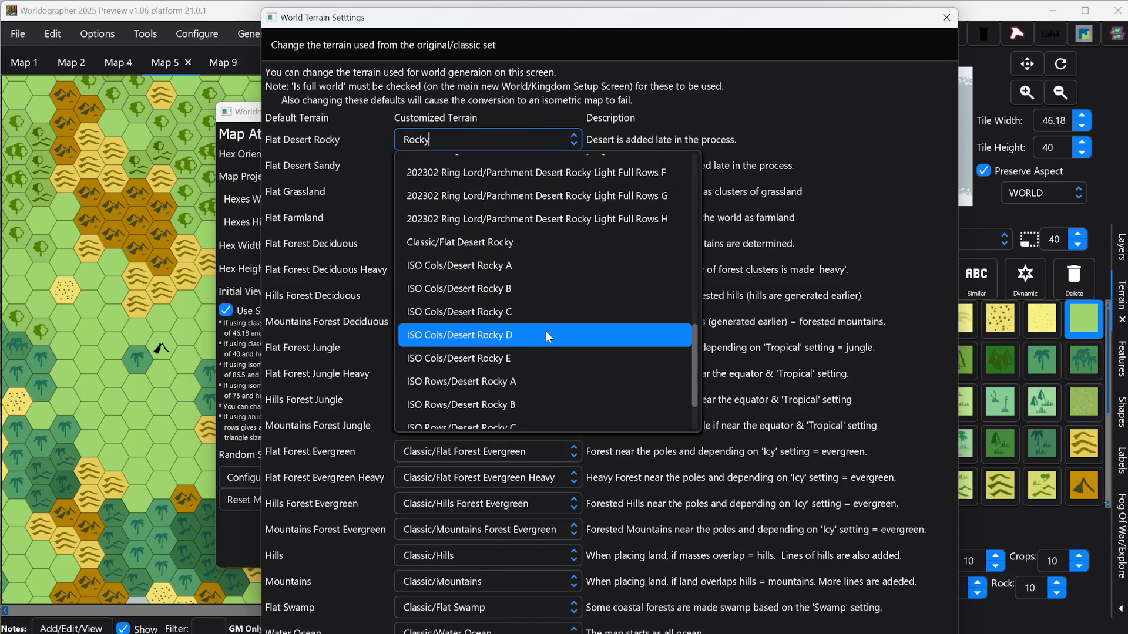
scroll(532, 311, "up", 6)
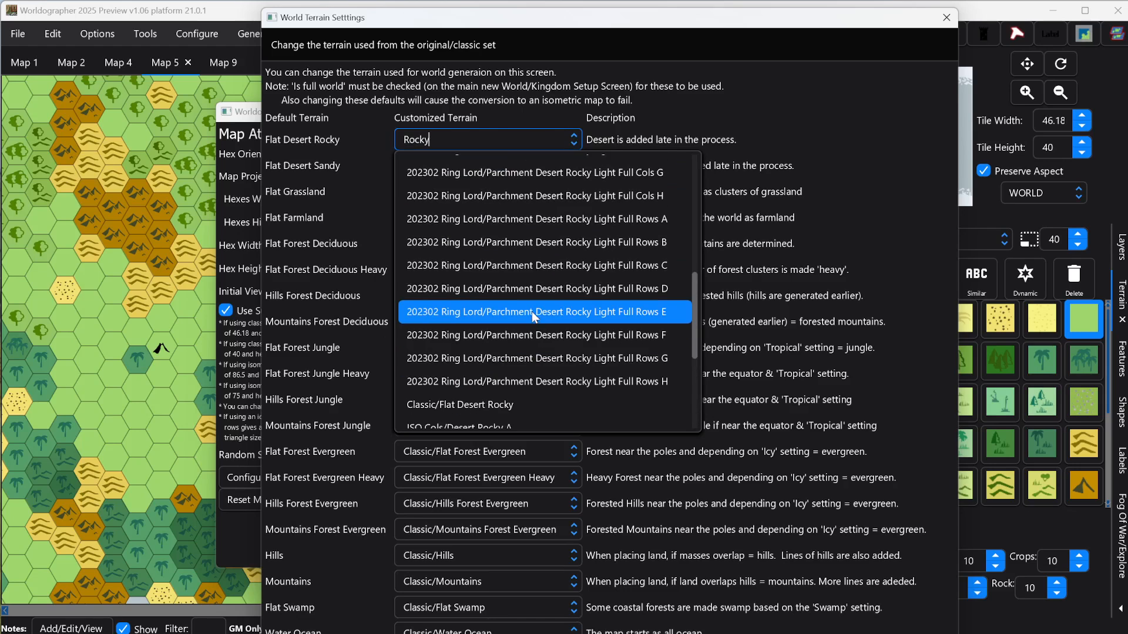
scroll(518, 321, "up", 1)
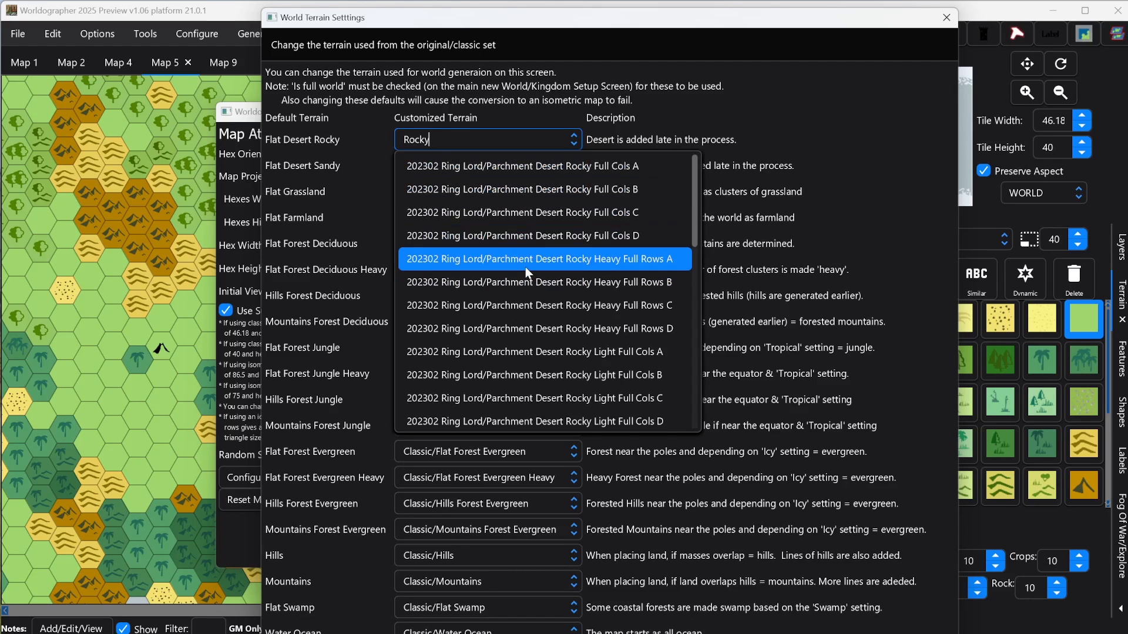
left_click(485, 171)
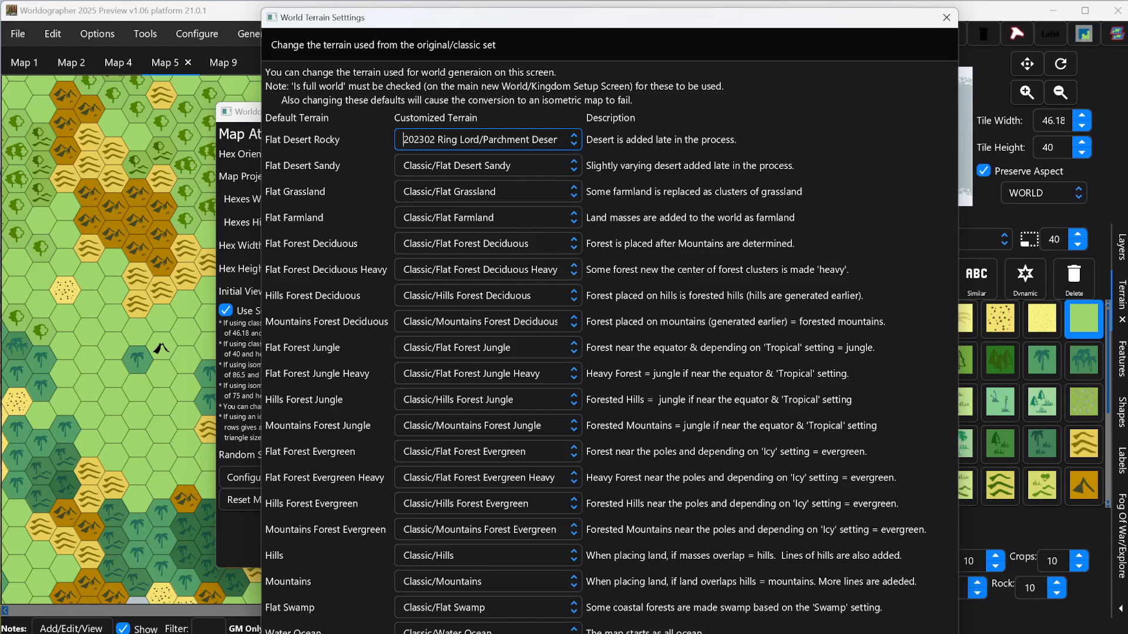
Step: Load a saved properties file that assigns 202302 Ring Lord/Parchment terrain to the default land terrains
left_click(564, 633)
scroll(579, 317, "down", 10)
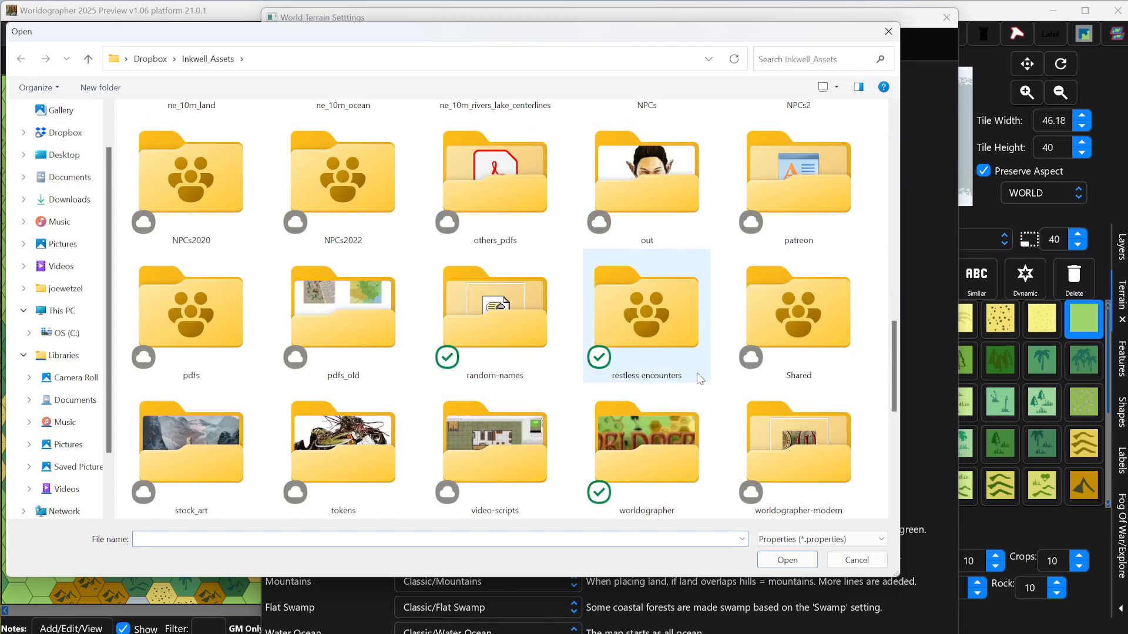
double_click(346, 446)
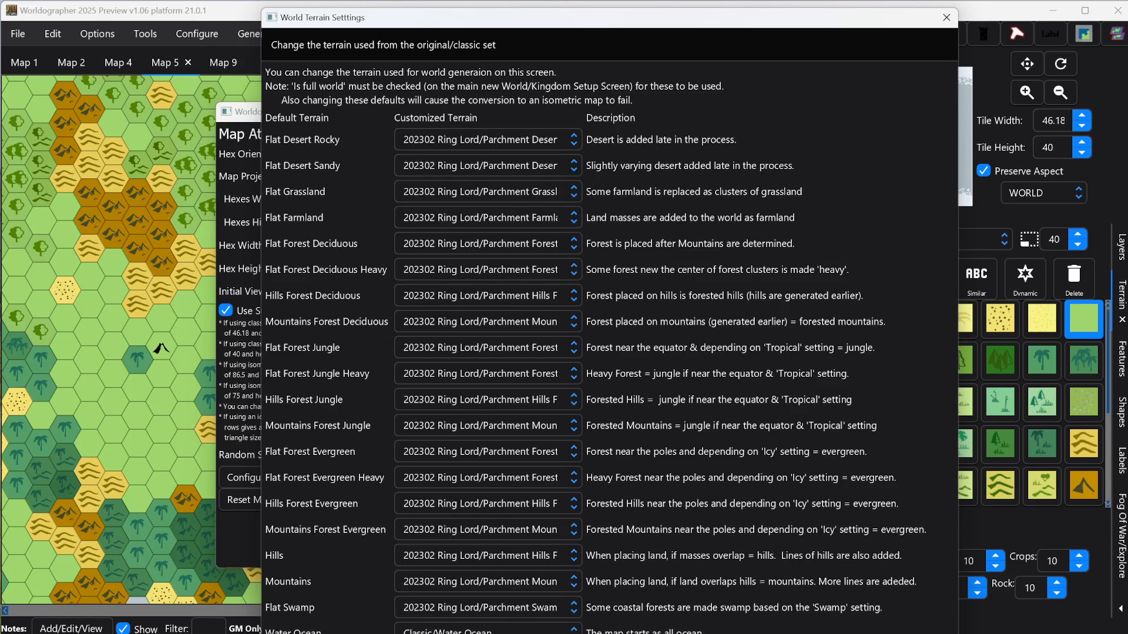
Step: Filter the customized terrain choices for Water Ocean by Water and finish the world terrain settings
left_click(529, 632)
left_click_drag(501, 632, 383, 628)
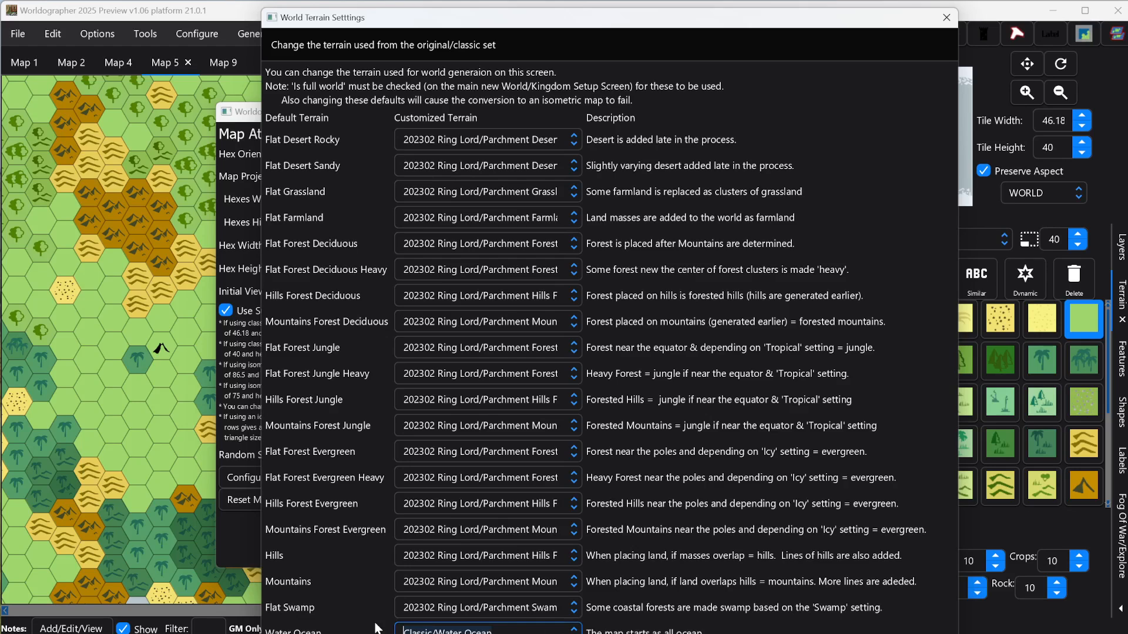
type("Water")
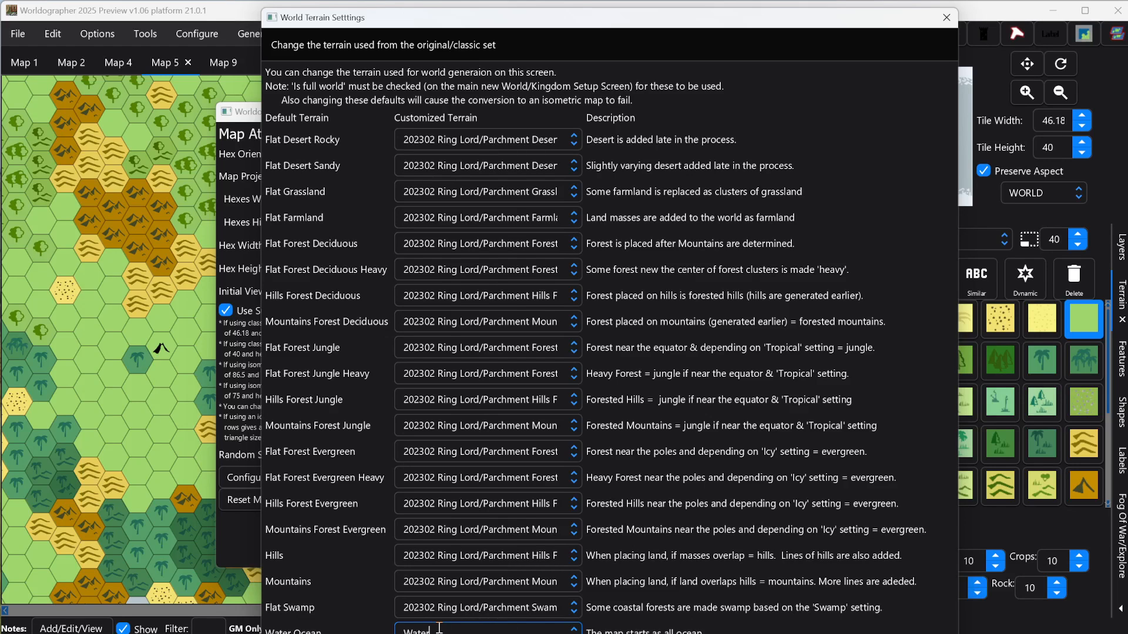
left_click_drag(427, 629, 390, 632)
type("Water")
key("Return")
key("Return")
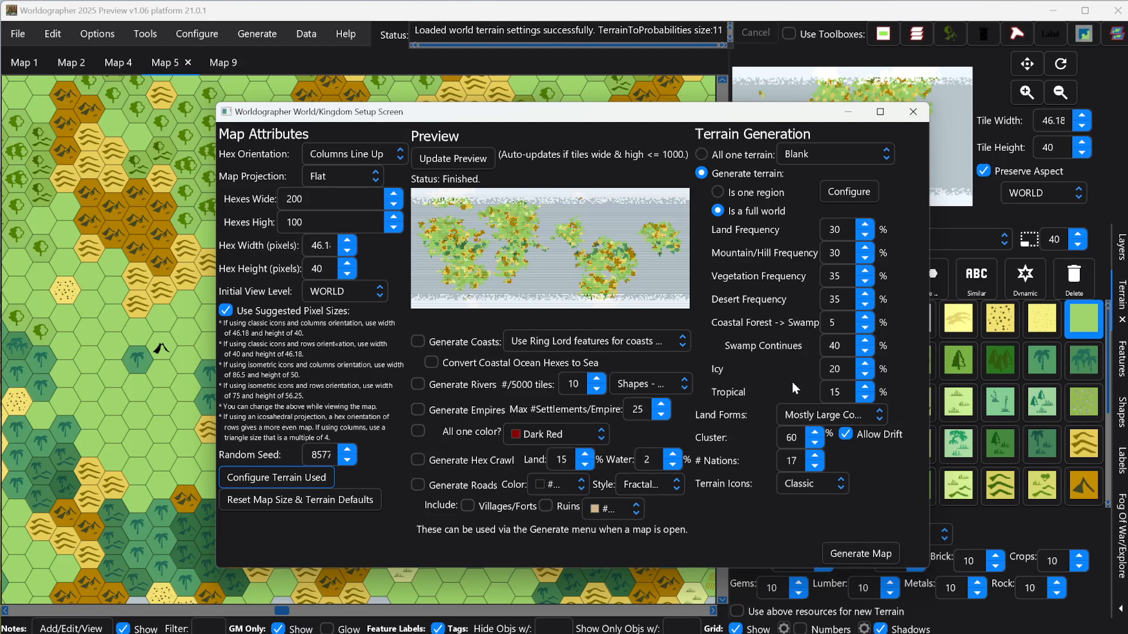
Step: Preview the all-one-terrain and one-region options, and return to generating terrain as a full world
left_click(702, 154)
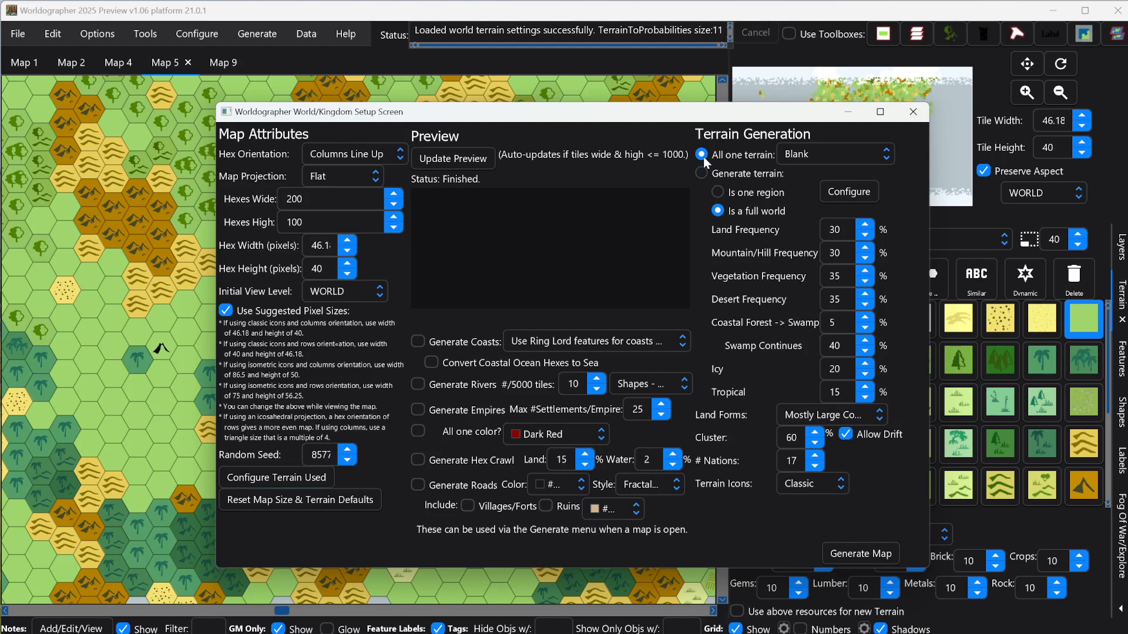
left_click(785, 153)
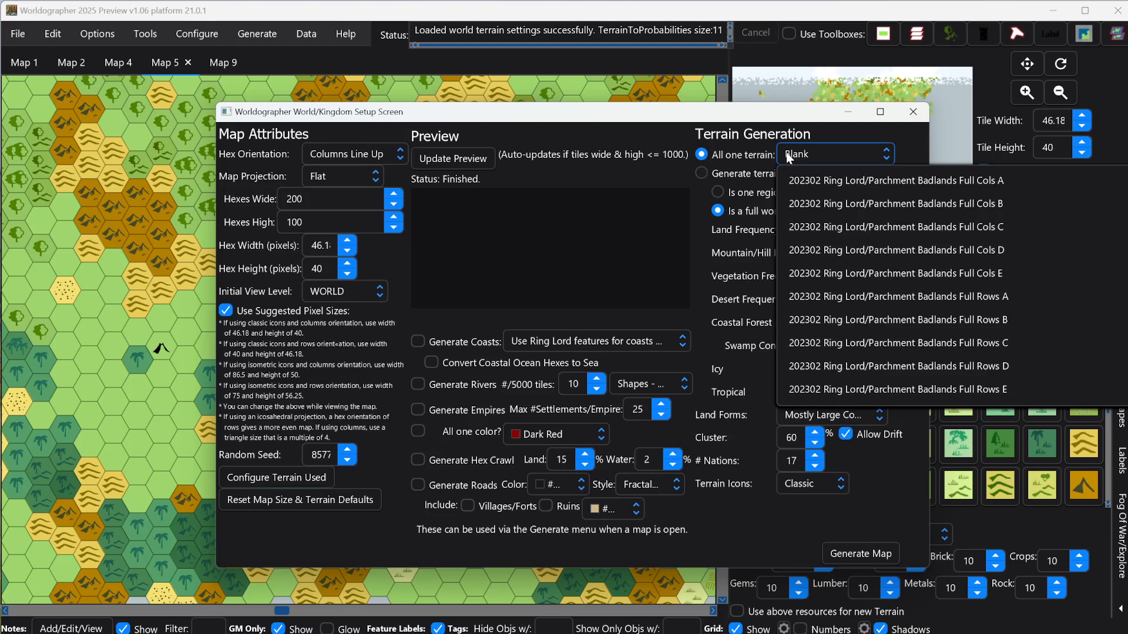
left_click(705, 174)
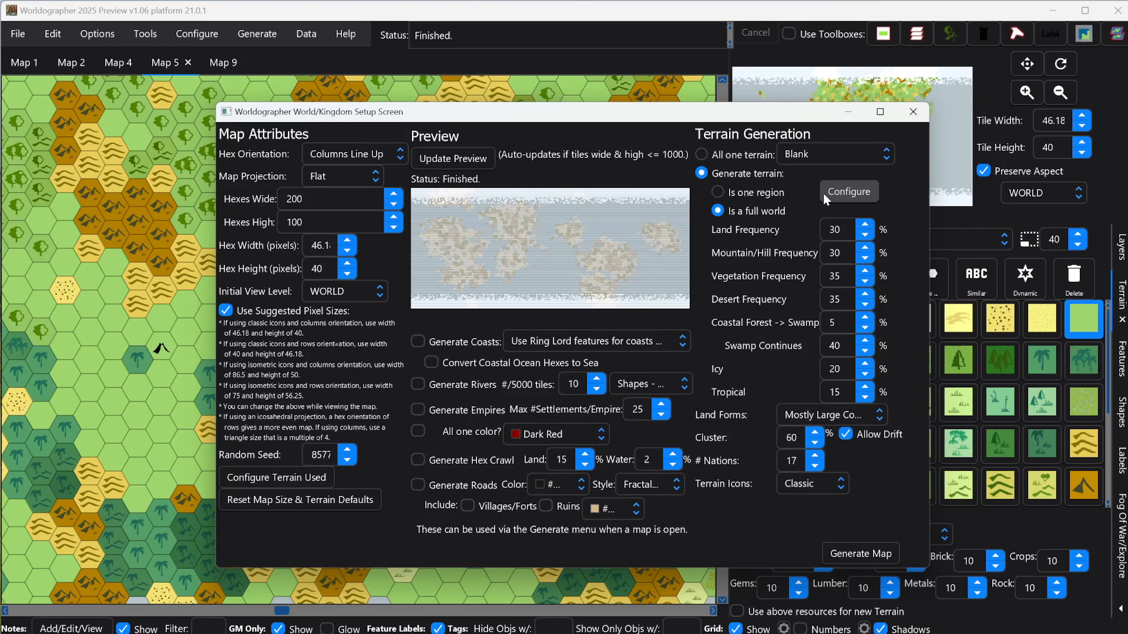
left_click(719, 194)
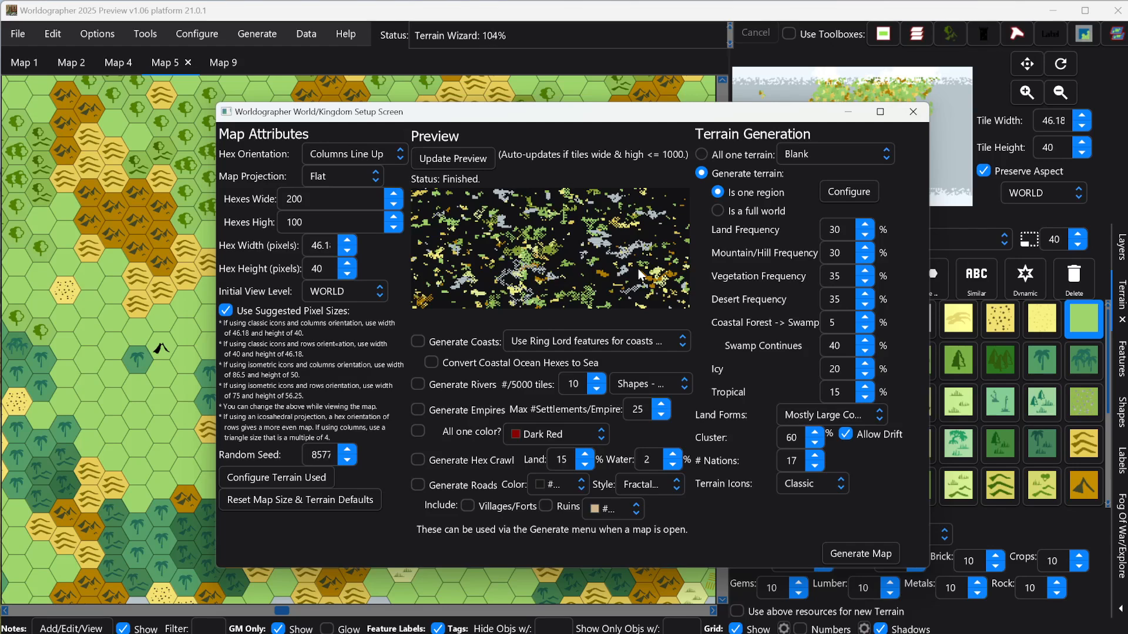
left_click(718, 210)
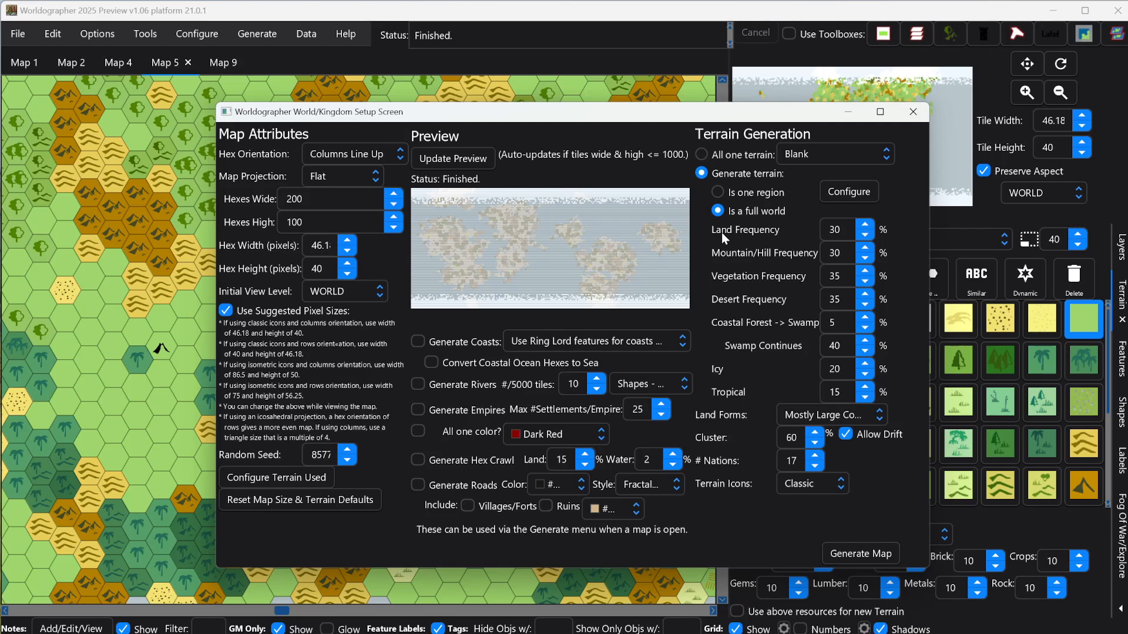
Step: Generate the full-world map with the customized terrain and inspect the western continent up close
left_click(862, 553)
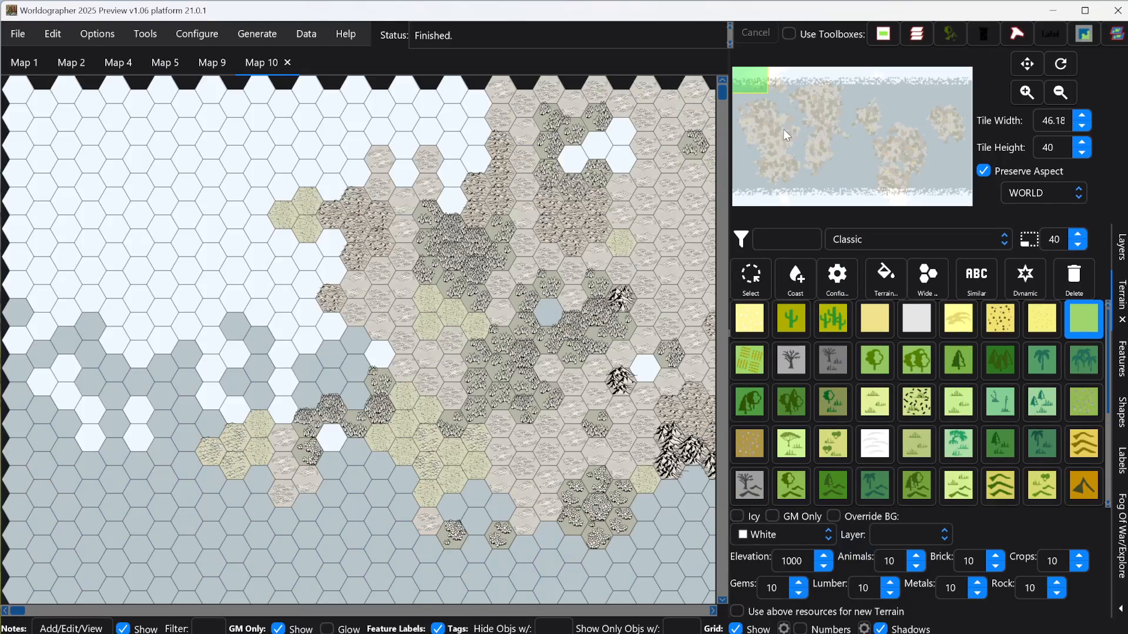
left_click_drag(784, 128, 774, 137)
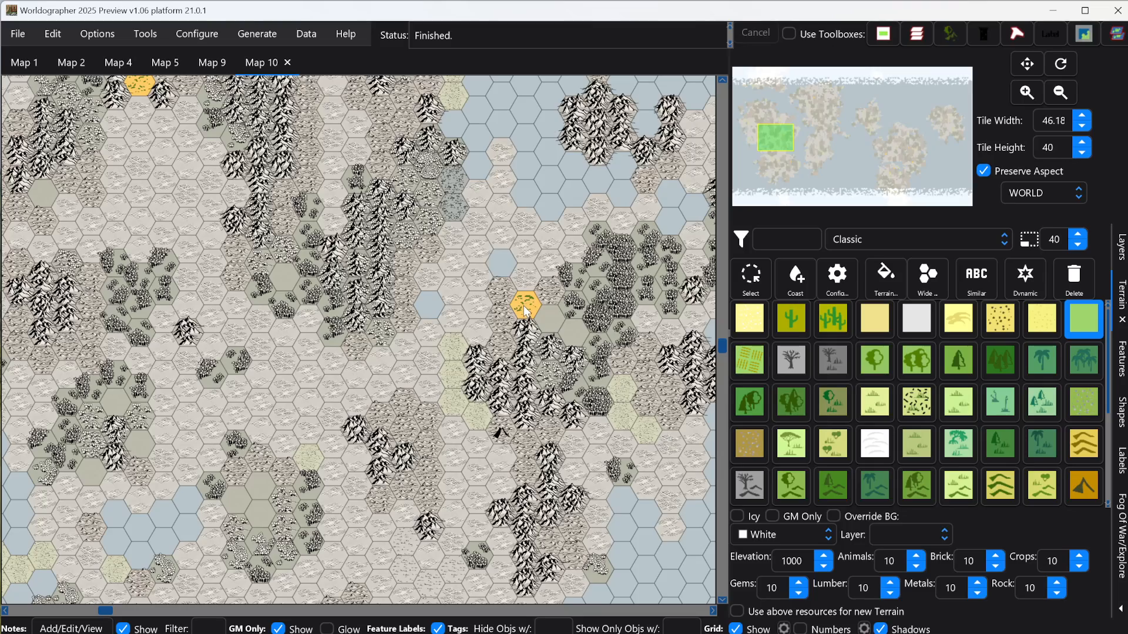
scroll(531, 374, "up", 2)
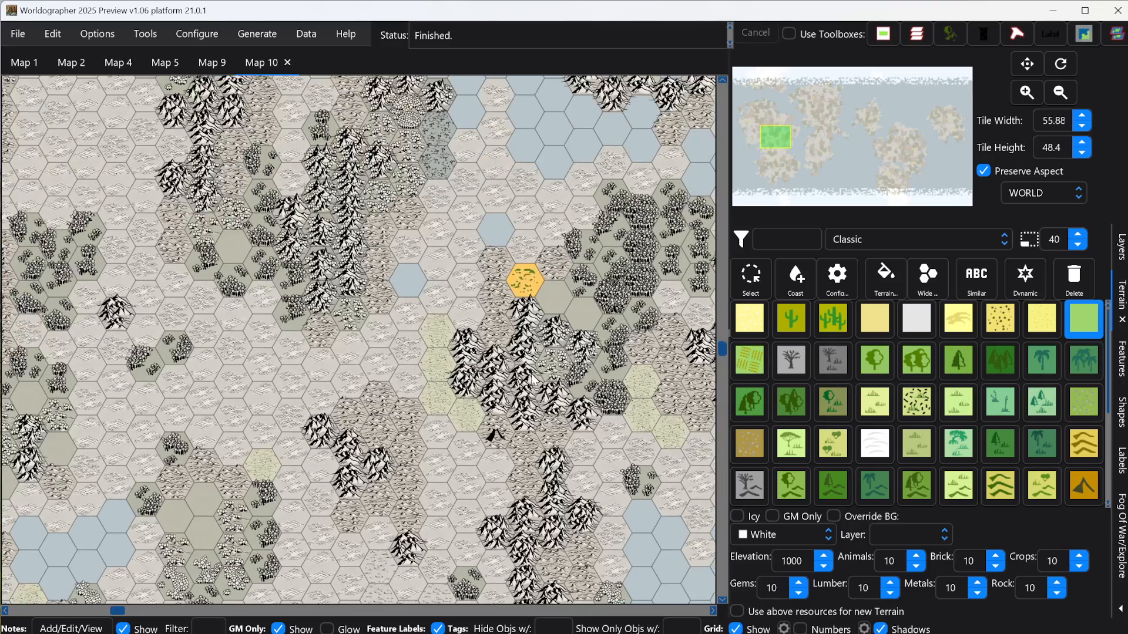
Step: Start a new World/Kingdom map and open its settings for customizing the terrain used in world generation
scroll(532, 379, "up", 5)
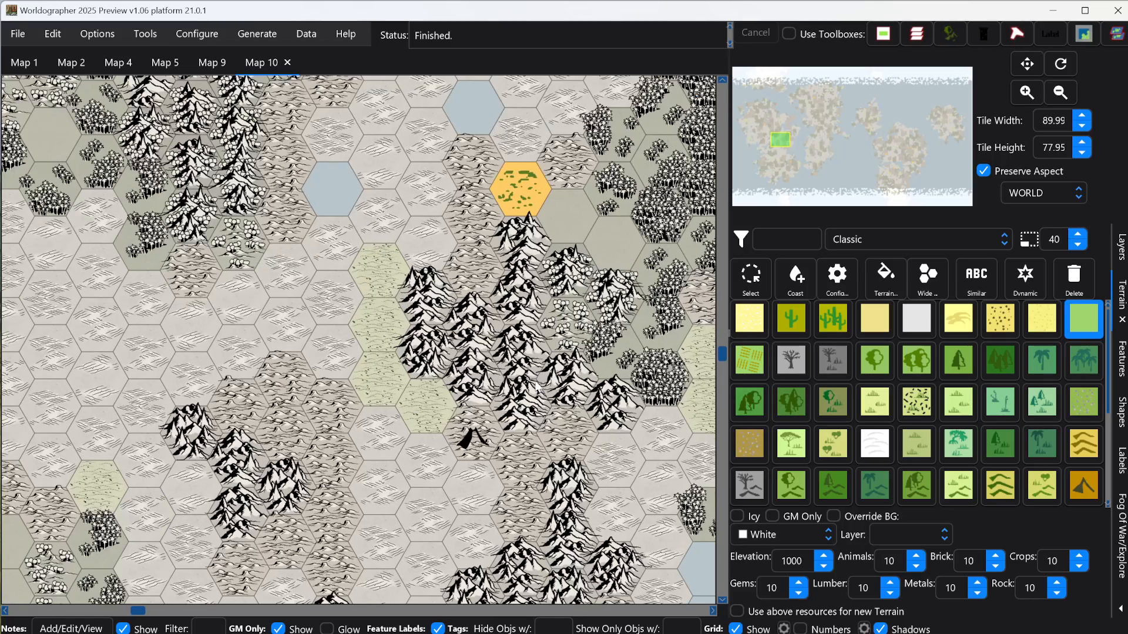
scroll(532, 379, "up", 2)
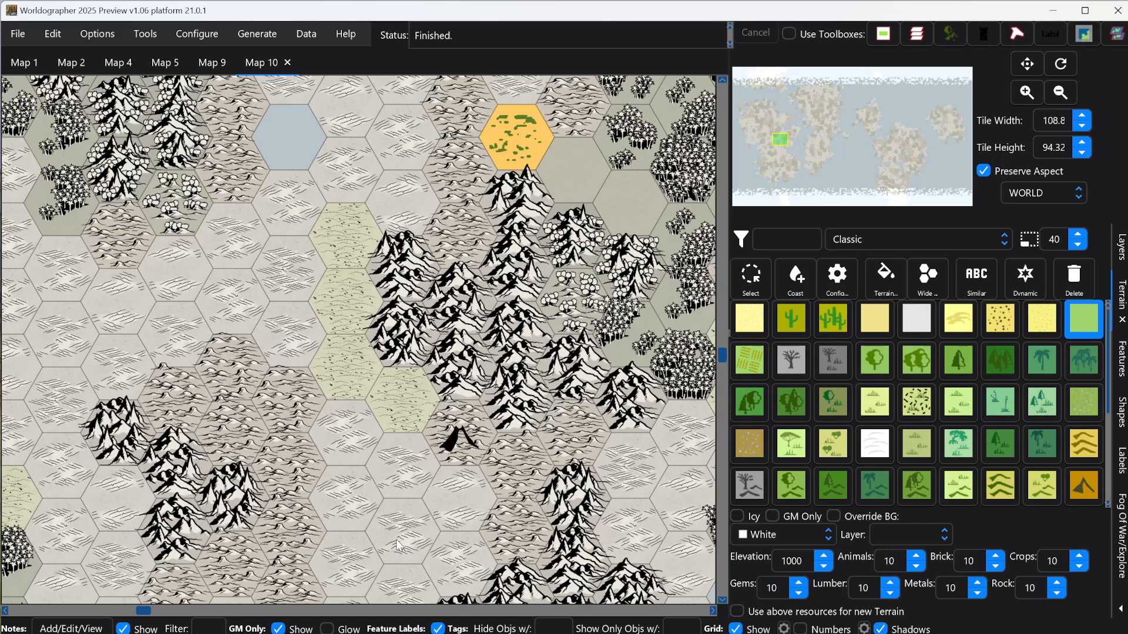
left_click(18, 35)
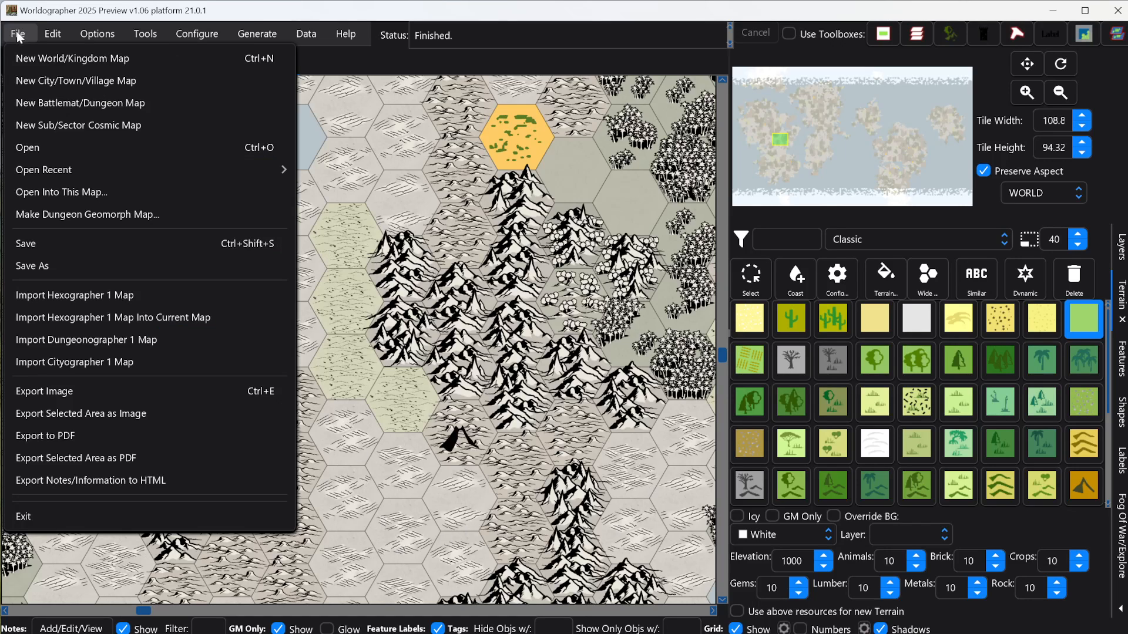
left_click(30, 62)
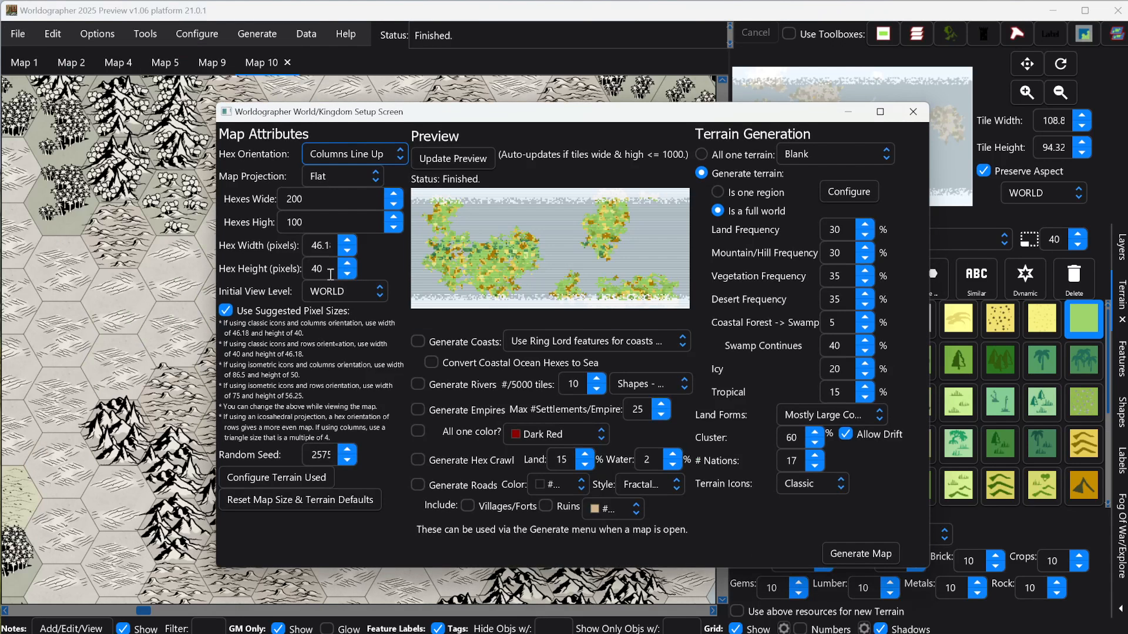
left_click(305, 481)
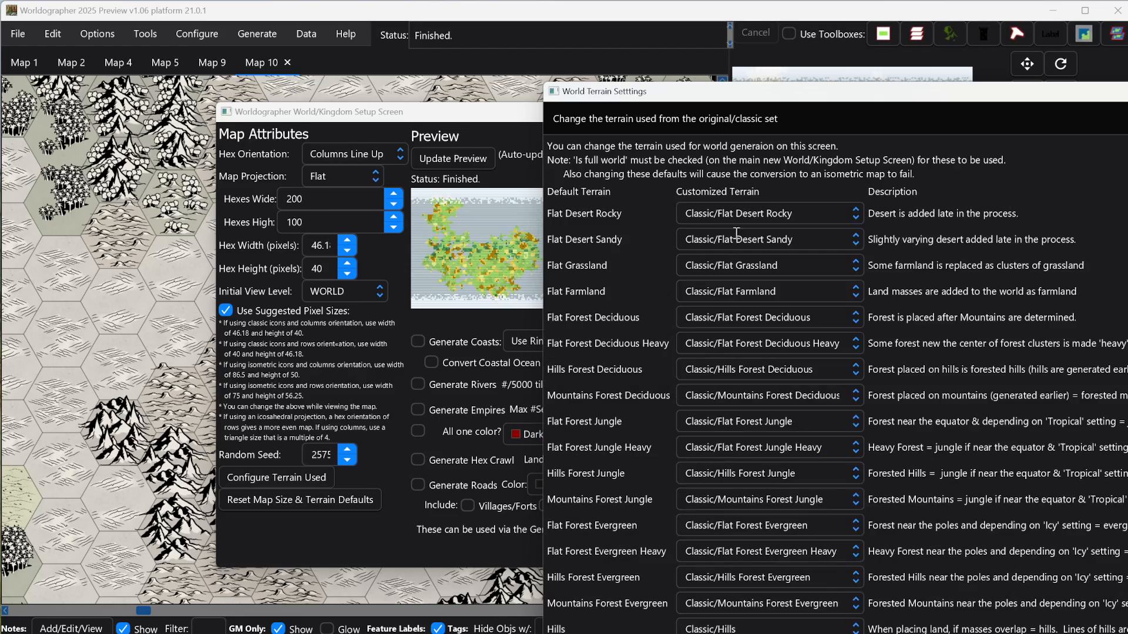
left_click_drag(724, 94, 491, 22)
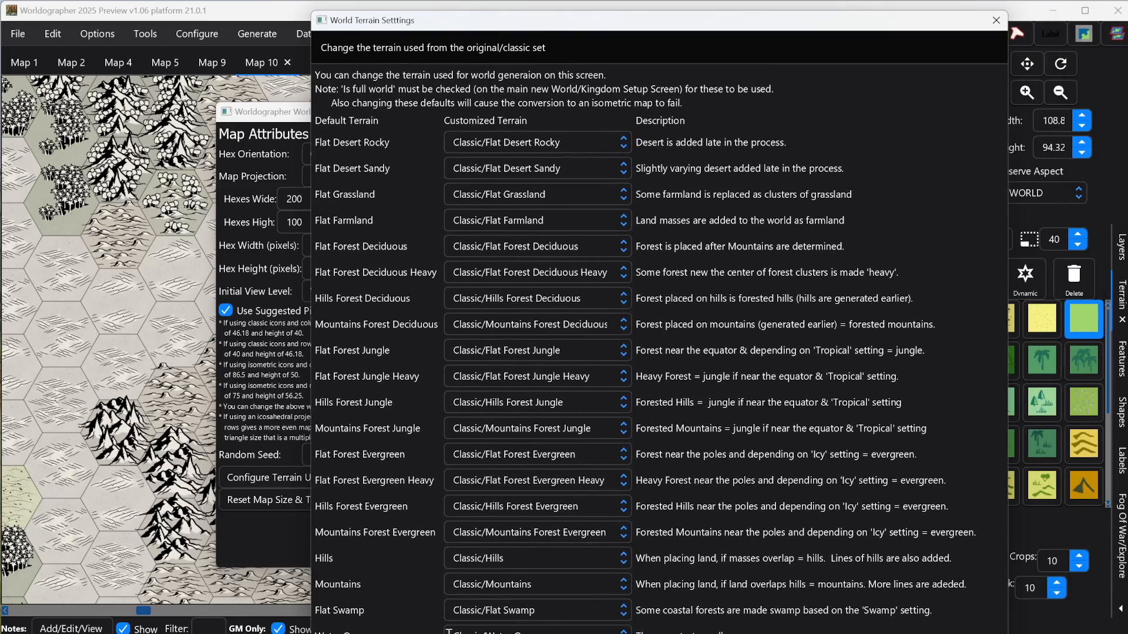
Step: Load the saved properties file that assigns 202302 Ring Lord/Parchment terrain to the default land terrains again
left_click(675, 633)
scroll(543, 367, "down", 10)
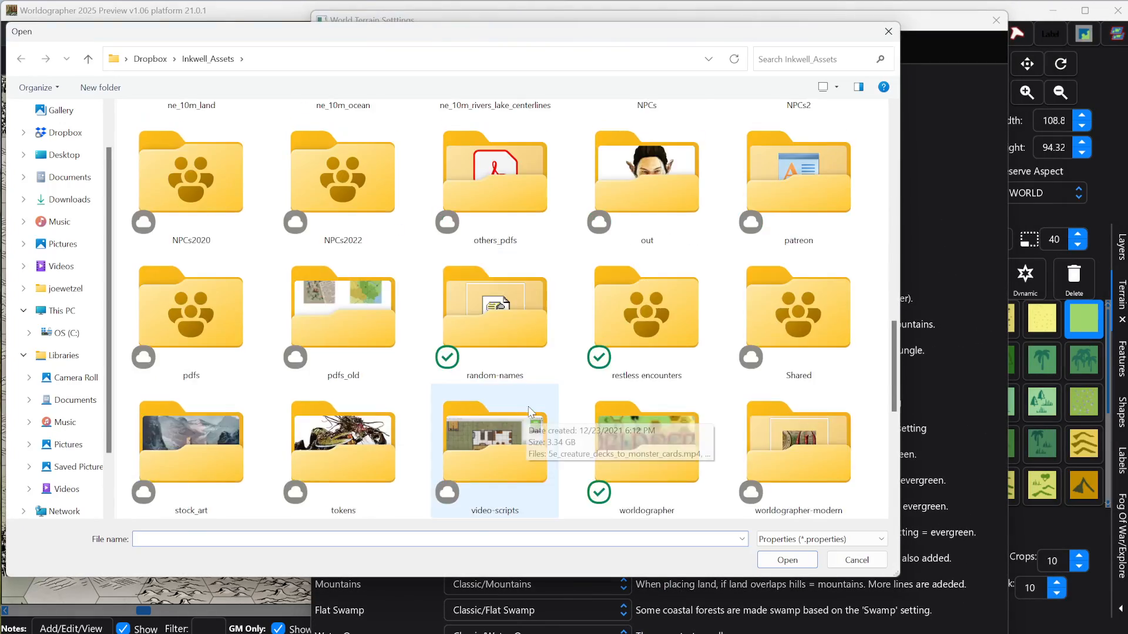
double_click(353, 441)
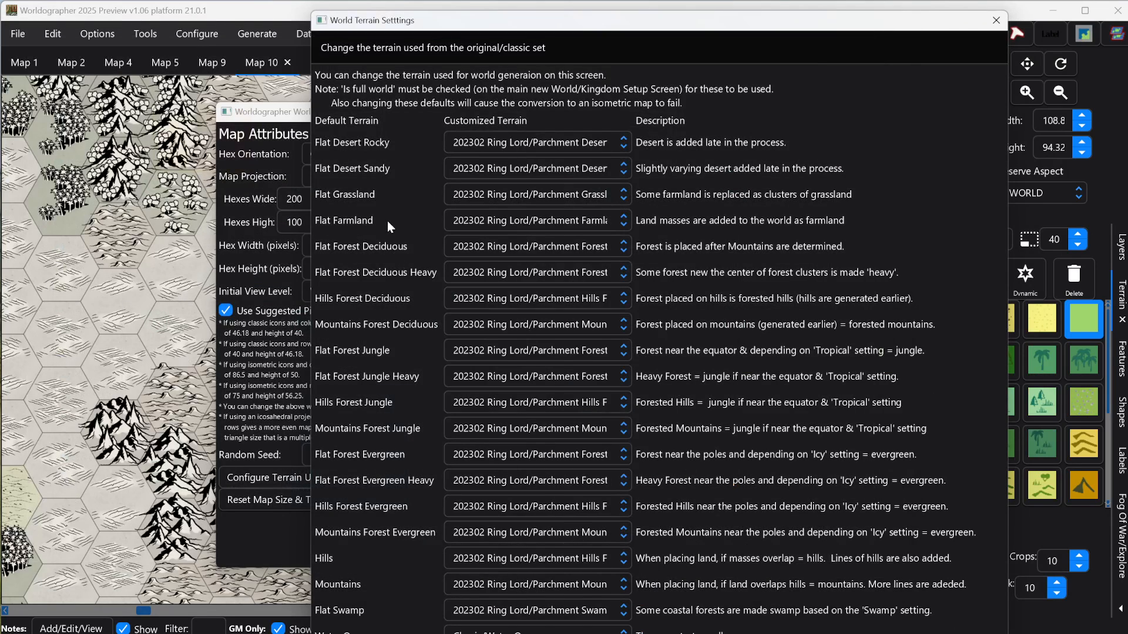
Step: Browse the 202302 Ring Lord/Parchment choices for Flat Farmland, examining the badlands, blank, desert, farmland and forest variants
left_click(621, 220)
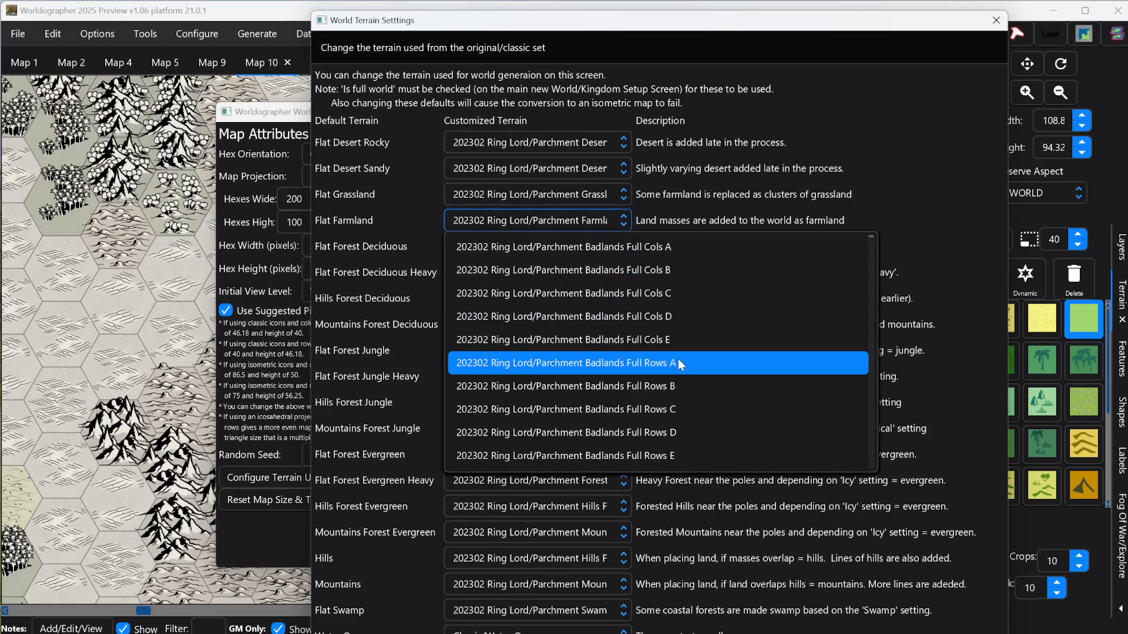
scroll(752, 385, "down", 5)
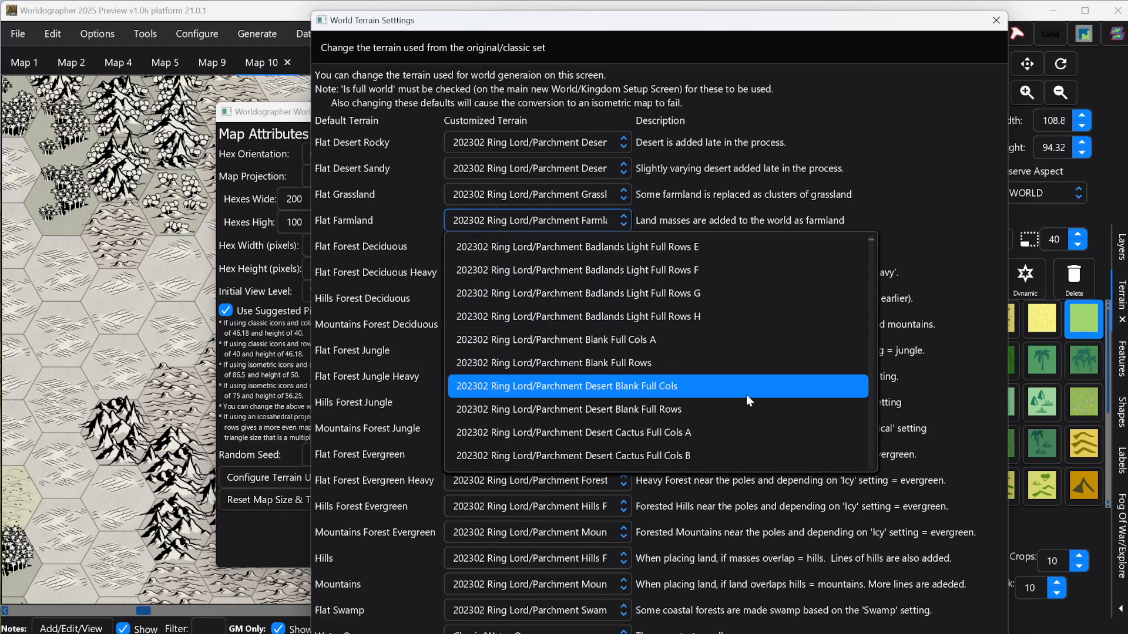
scroll(746, 390, "down", 10)
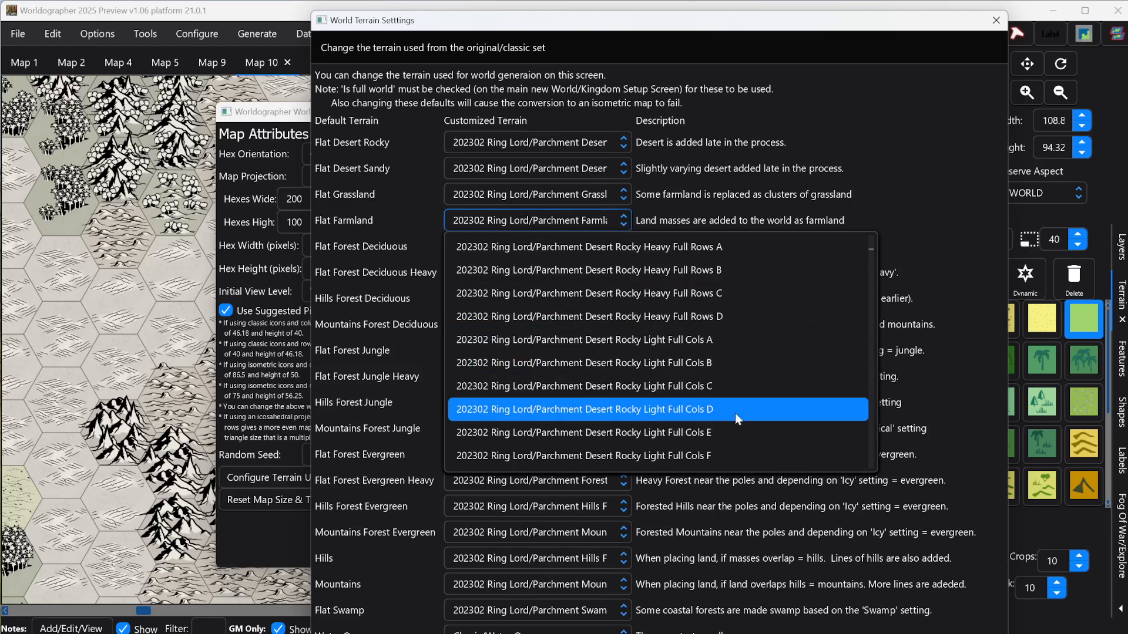
scroll(731, 403, "down", 6)
scroll(719, 400, "up", 6)
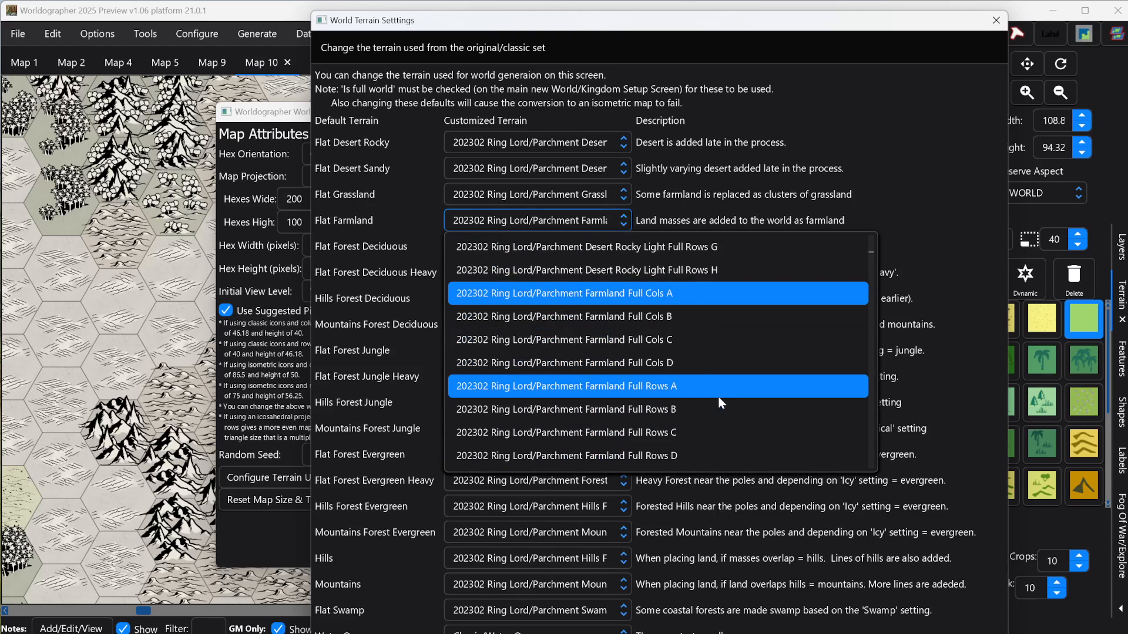
scroll(664, 364, "down", 6)
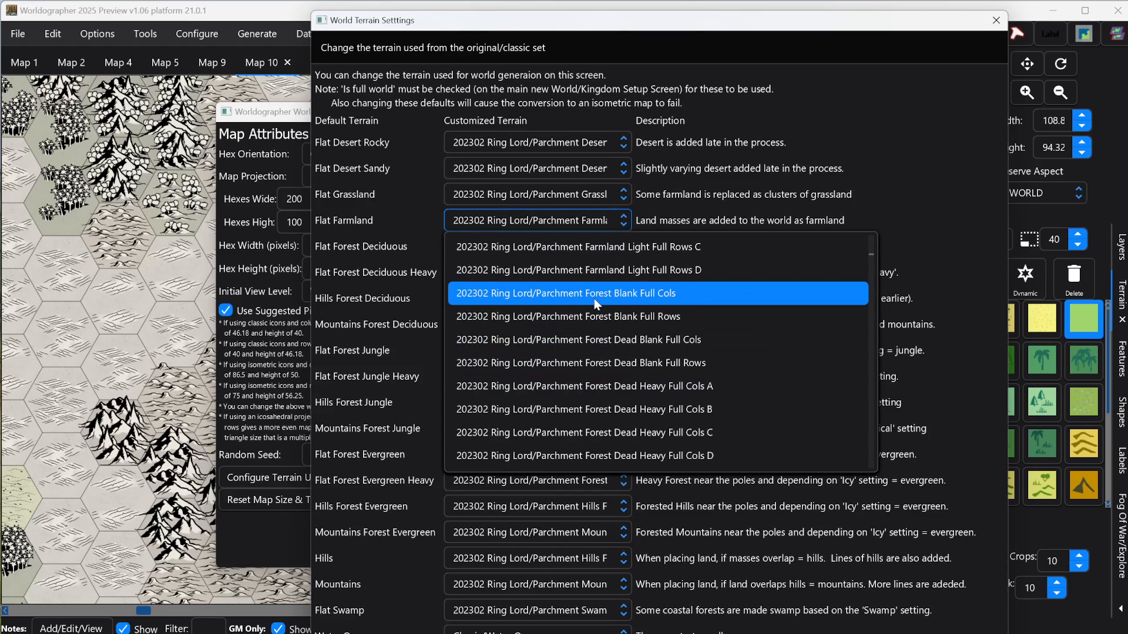
scroll(707, 311, "up", 2)
scroll(705, 315, "up", 5)
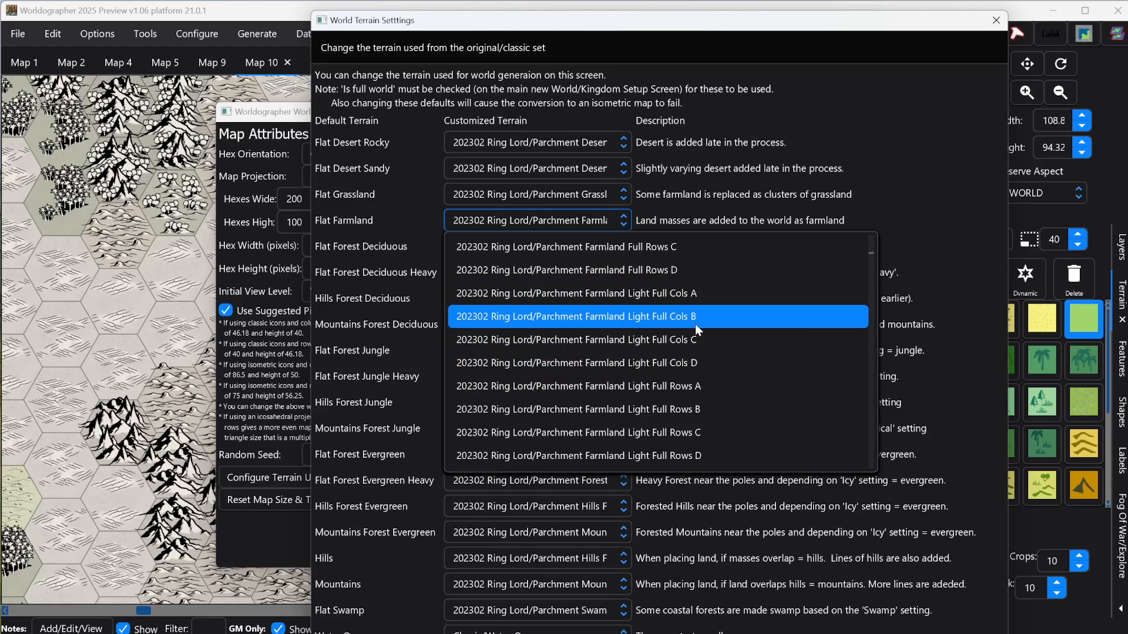
scroll(705, 353, "up", 4)
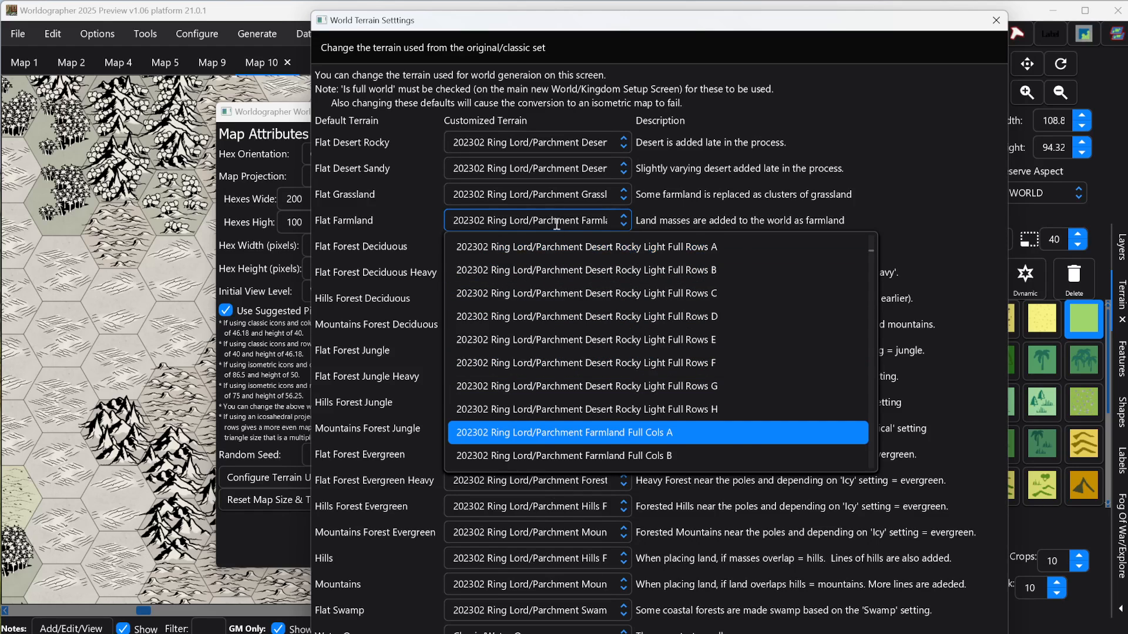
Step: Filter Flat Farmland's customized terrain choices by Blank and assign 202302 Ring Lord/Parchment Blank Full Cols A
left_click(468, 219)
key("End")
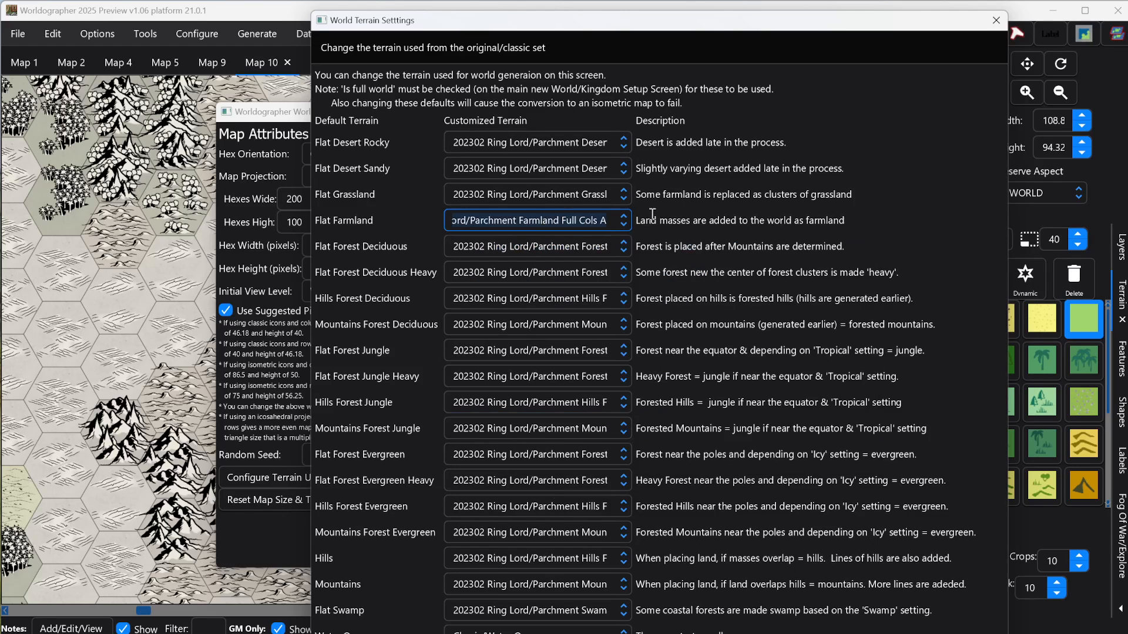
key("Home")
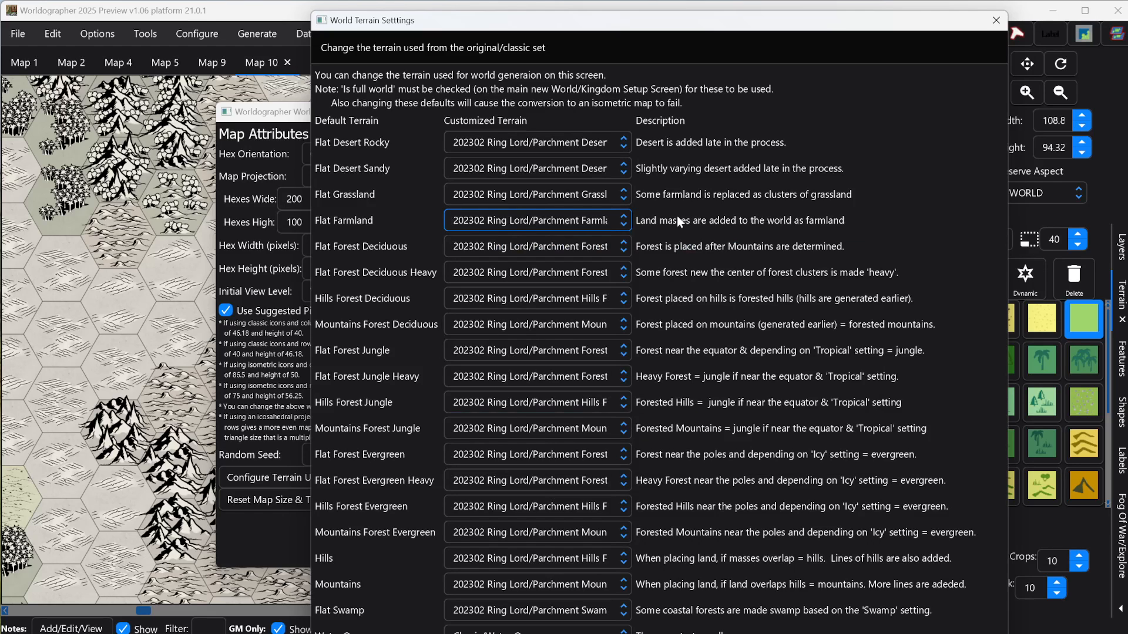
key("Delete")
key("Delete")
key("Delete")
key("Delete")
key("Delete")
key("Delete")
key("Delete")
key("Delete")
key("Delete")
key("Delete")
key("Delete")
key("Delete")
key("Delete")
key("Delete")
key("Delete")
key("Delete")
key("Delete")
key("Delete")
key("Delete")
key("Delete")
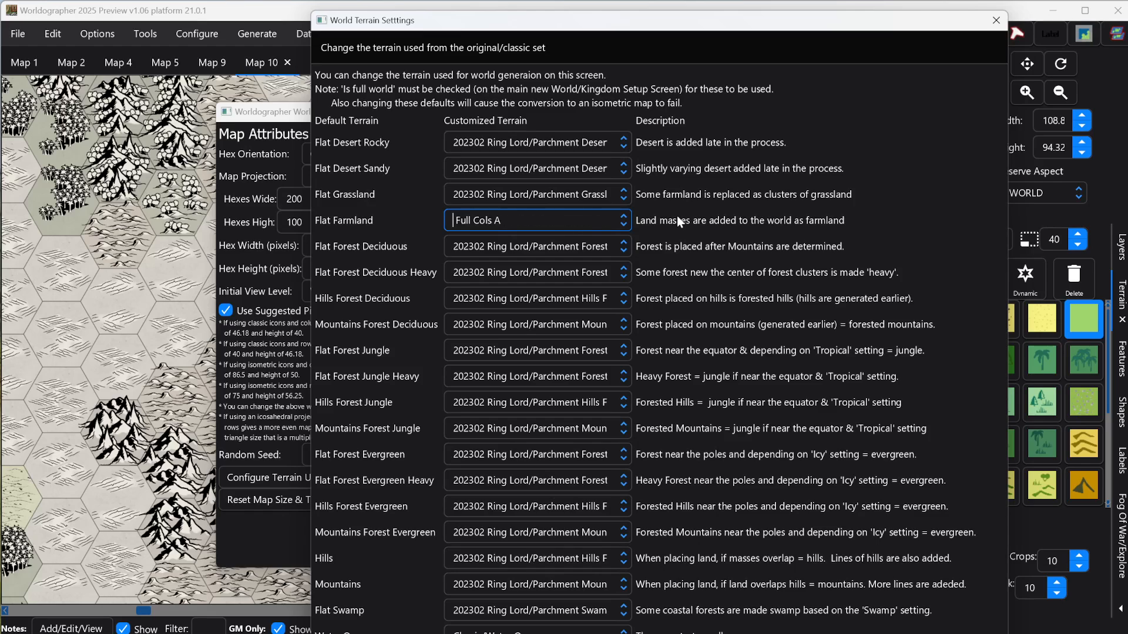
key("Delete")
key("Delete")
key("Delete")
key("Delete")
key("Delete")
key("Delete")
key("Delete")
key("Delete")
key("Delete")
key("Delete")
key("Delete")
type("Blank")
left_click(624, 223)
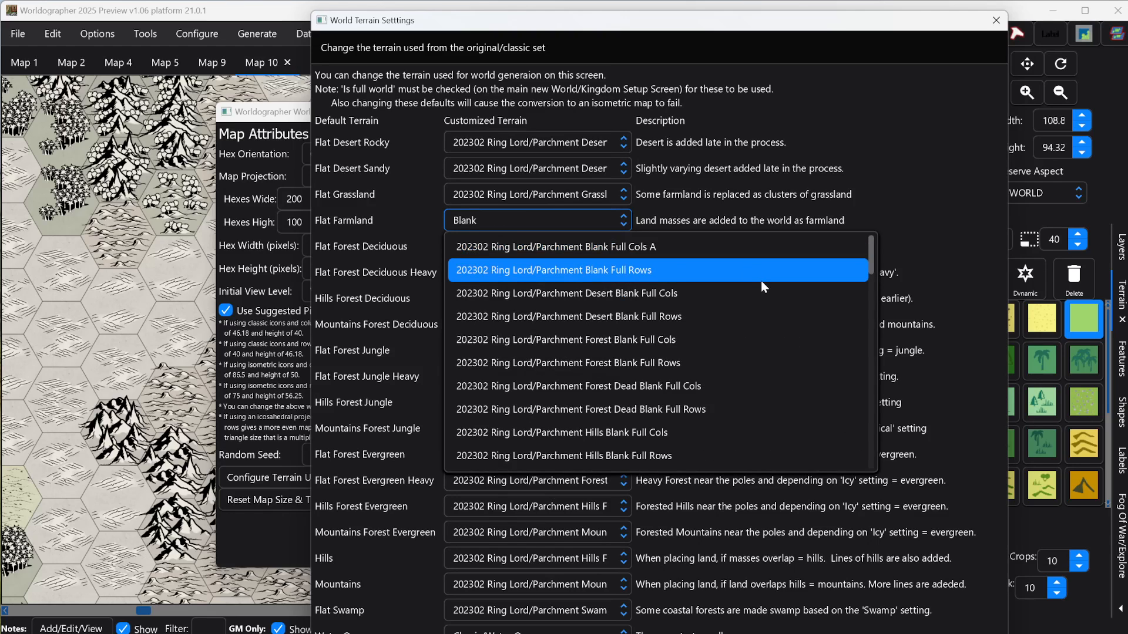
left_click(746, 243)
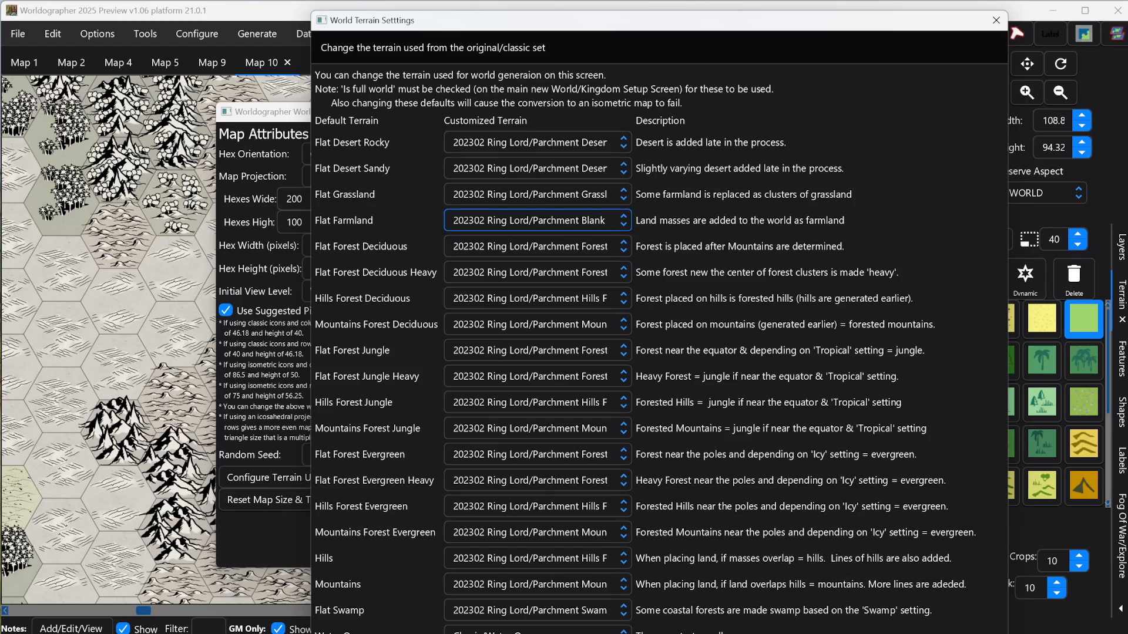
Step: Generate the full-world map with the updated terrain settings and inspect the southern part of the western continent up close
left_click(657, 633)
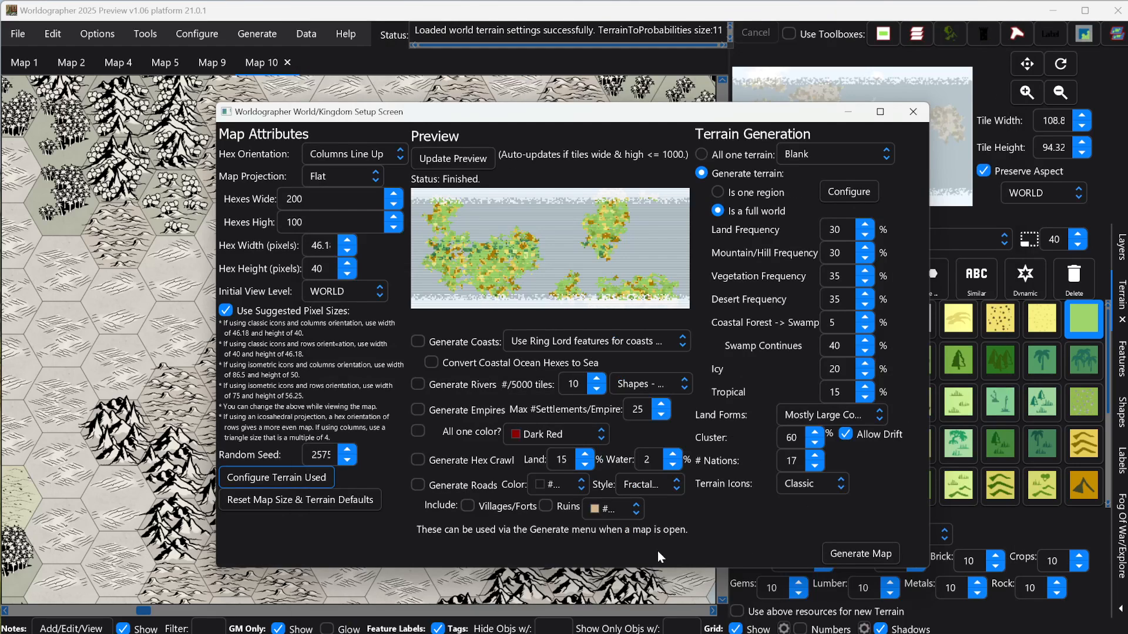
left_click(873, 552)
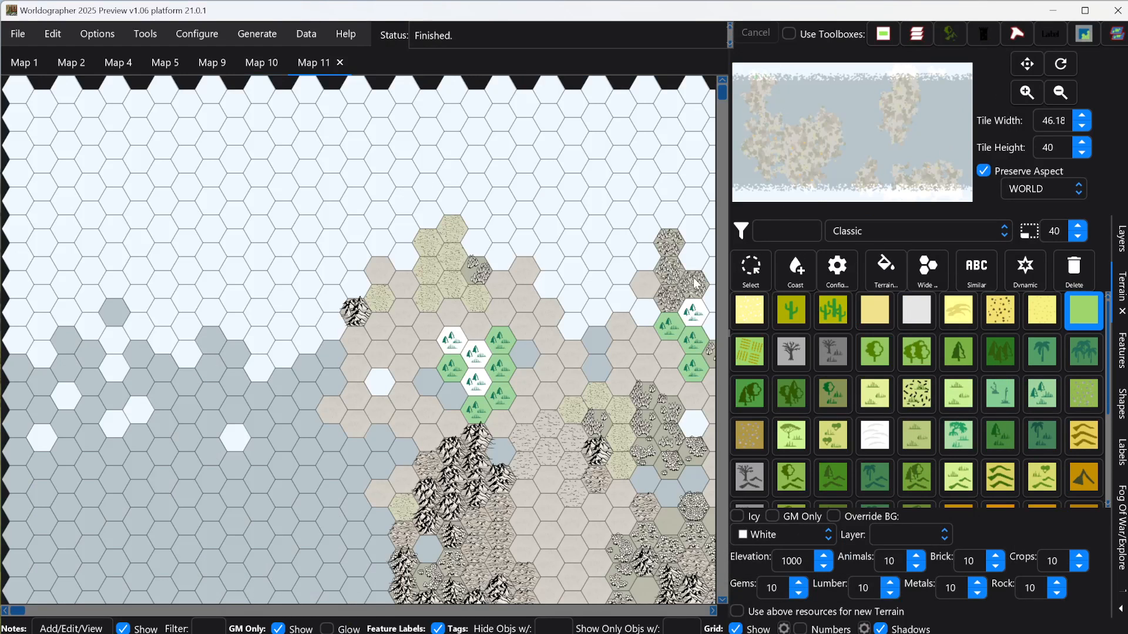
left_click_drag(780, 122, 759, 91)
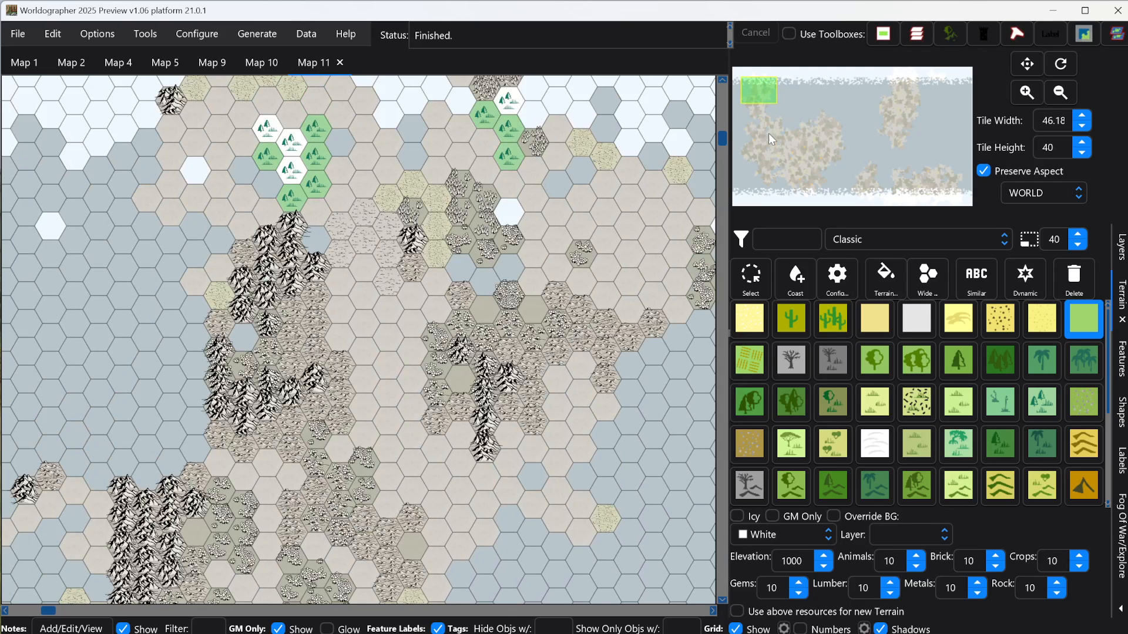
left_click_drag(758, 94, 797, 171)
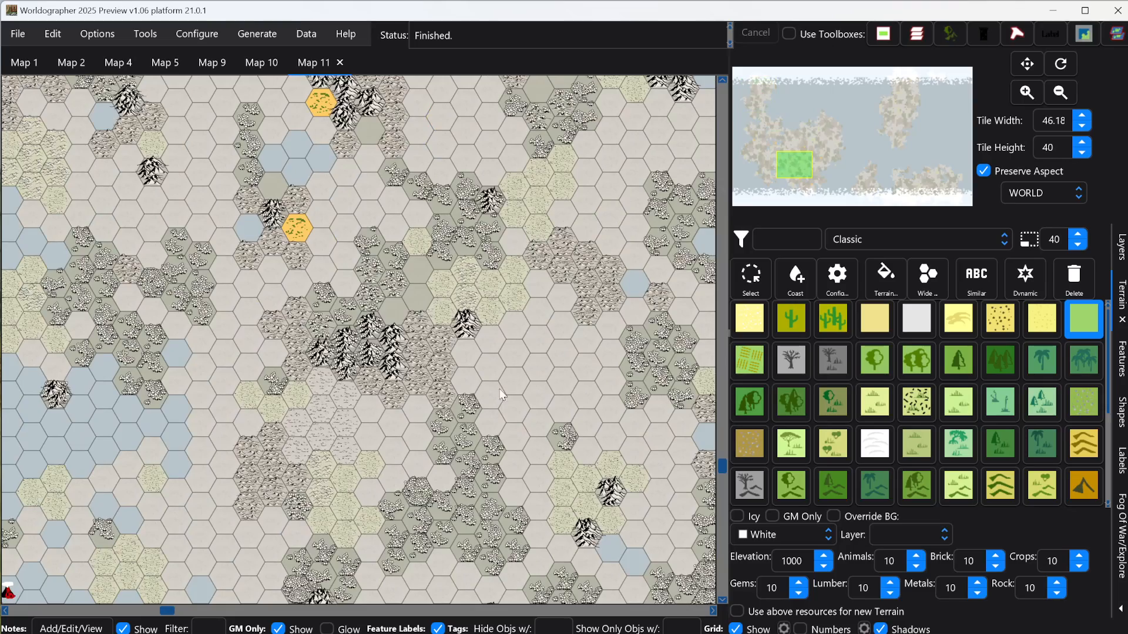
scroll(510, 357, "up", 6)
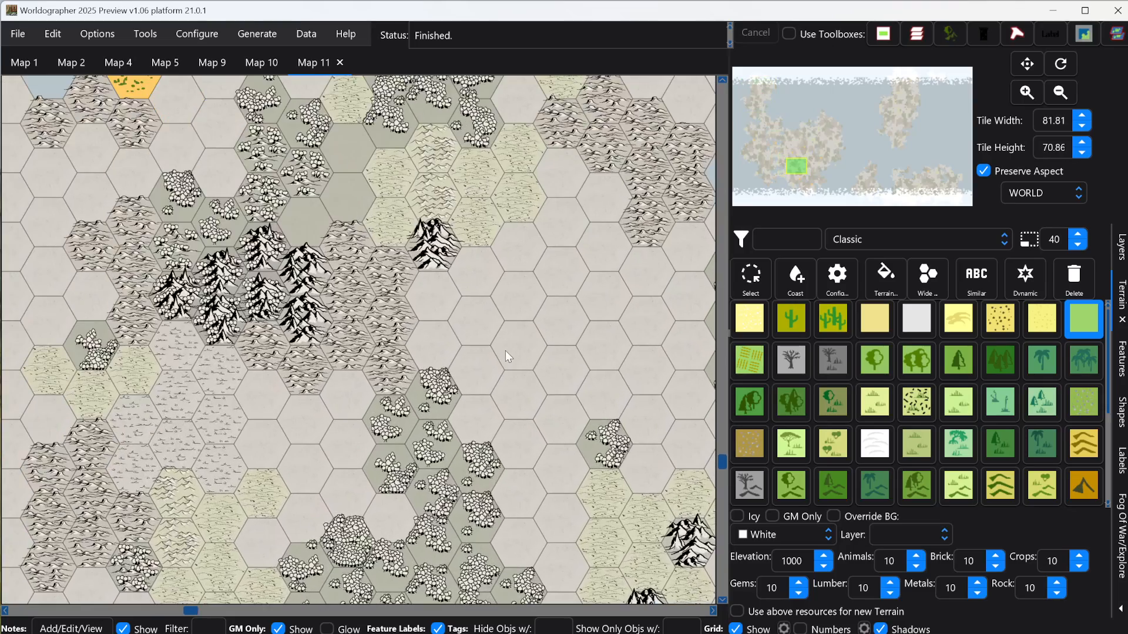
scroll(530, 361, "up", 2)
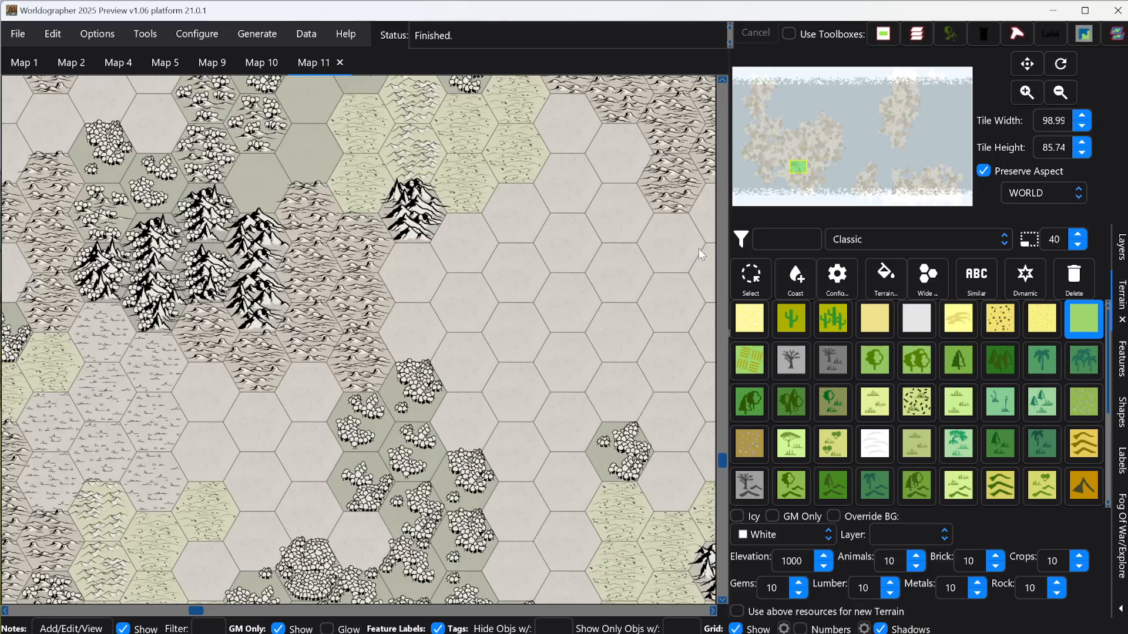
left_click_drag(801, 169, 805, 167)
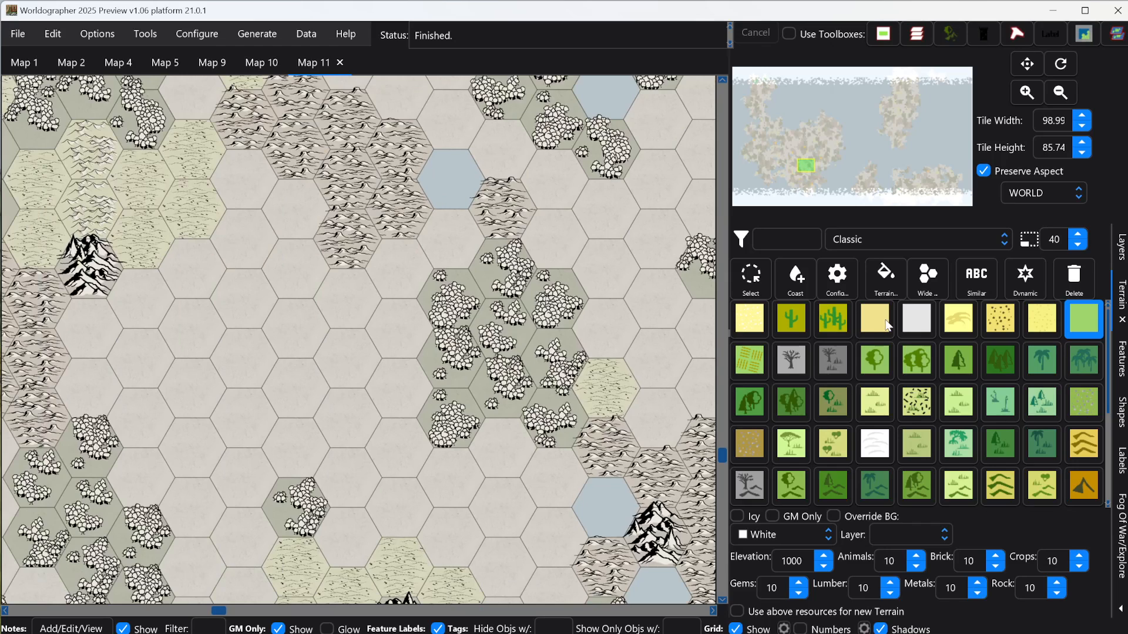
Step: Show the 202302 Ring Lord terrain set and filter its tiles by farm
left_click(868, 236)
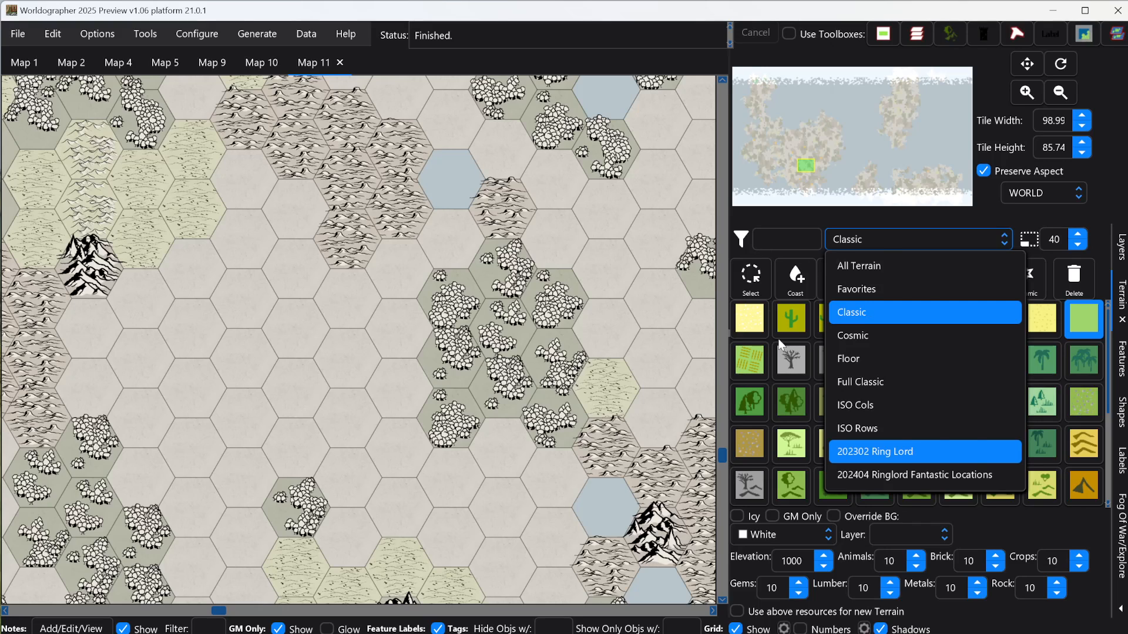
left_click(875, 451)
left_click(793, 241)
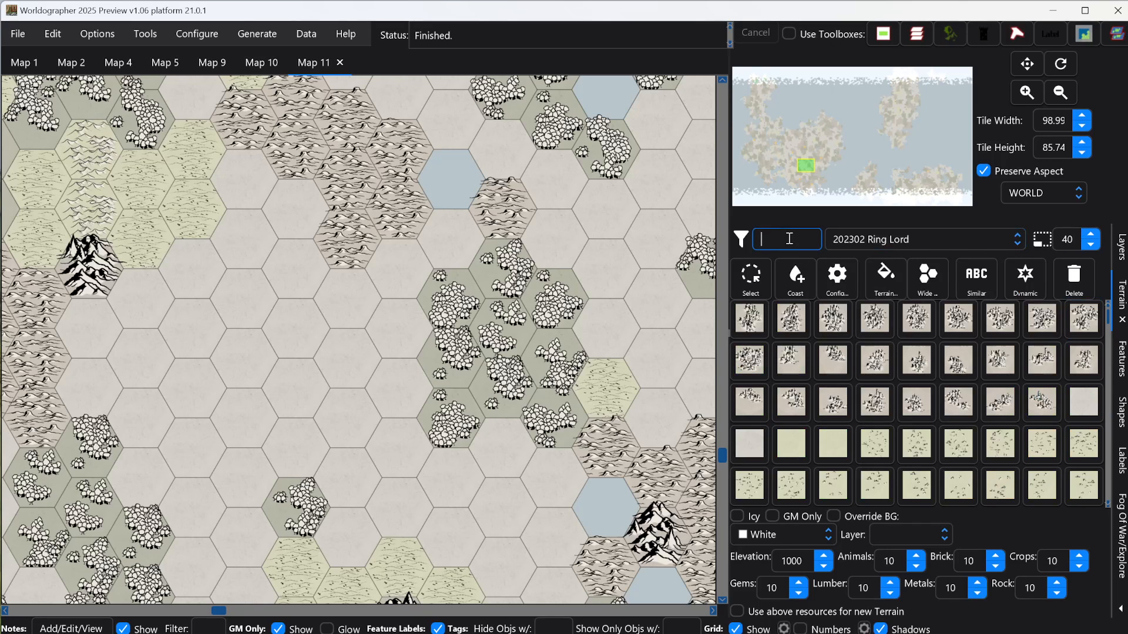
type("farm")
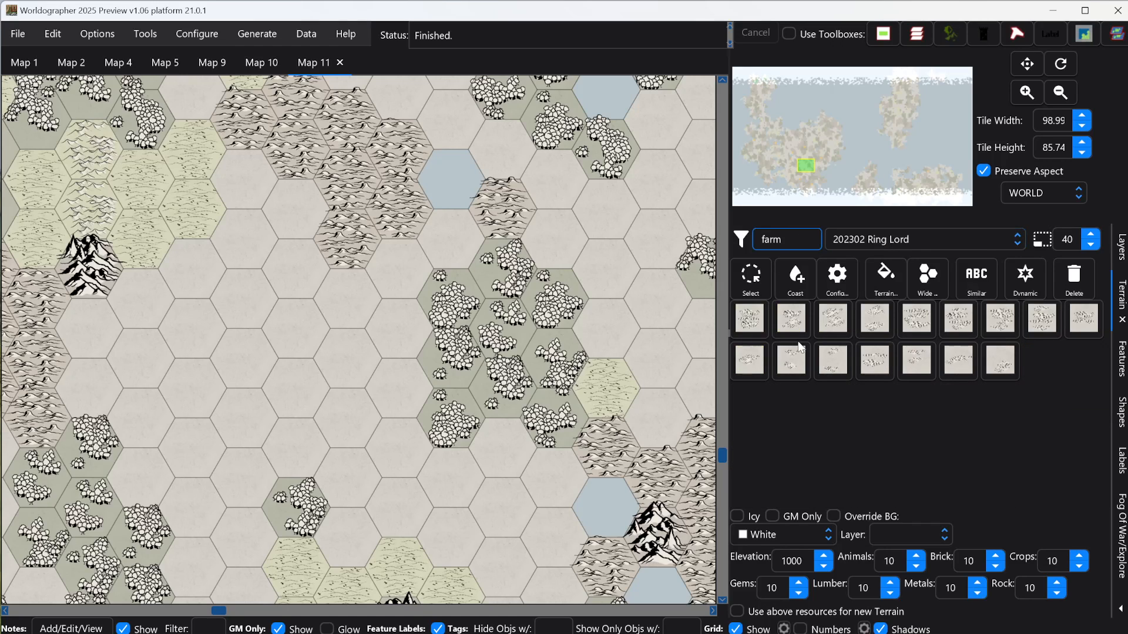
Step: Paint a wide-furrow farmland tile onto the blank hexes beside the lone western mountain, with similar-tile variation enabled
left_click(878, 369)
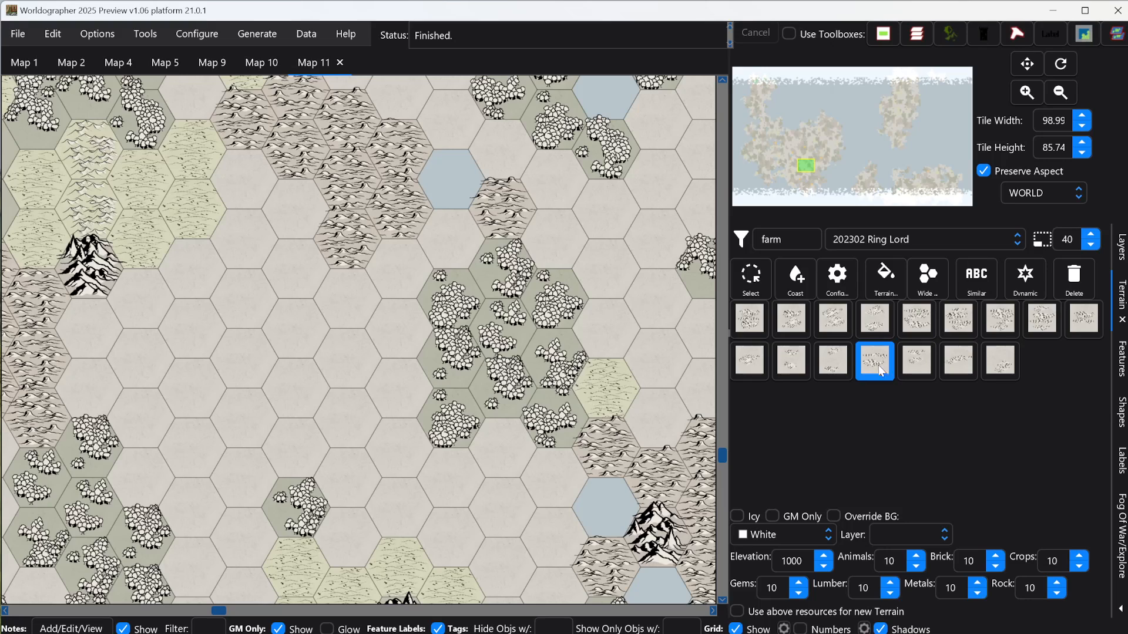
left_click(973, 291)
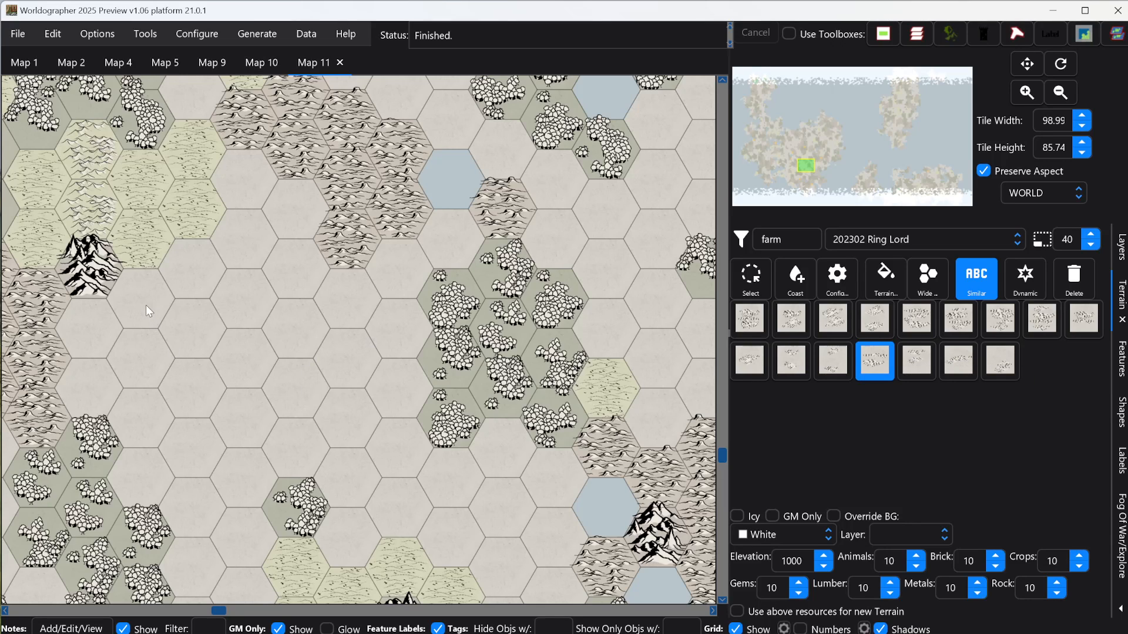
mouse_move(147, 306)
left_mouse_down()
mouse_move(126, 320)
mouse_move(124, 363)
left_mouse_up()
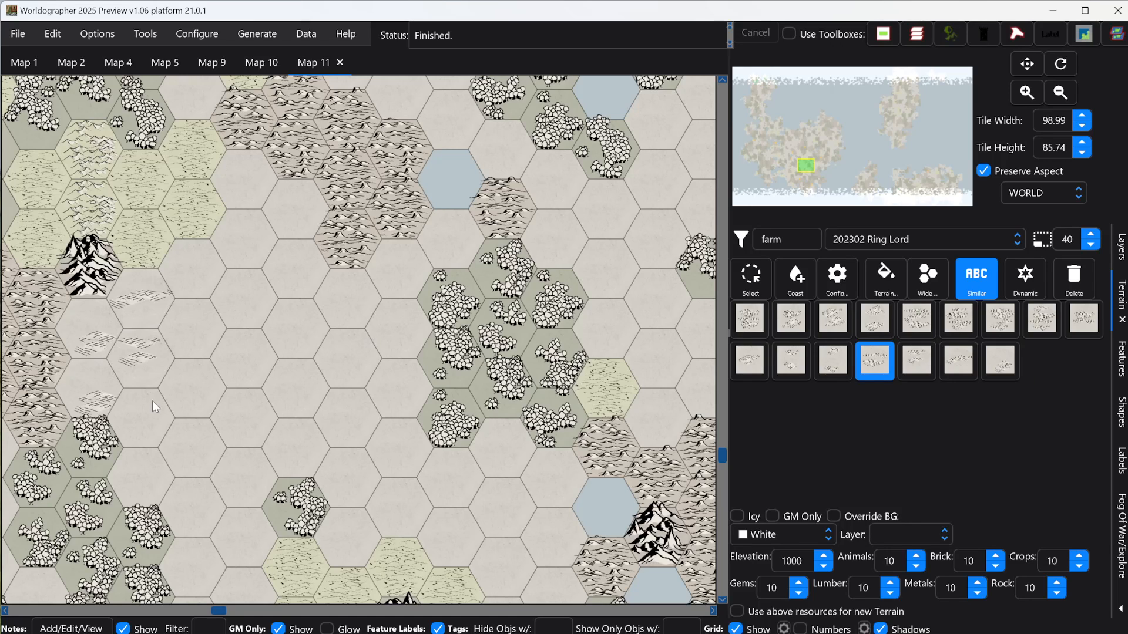
left_click(145, 414)
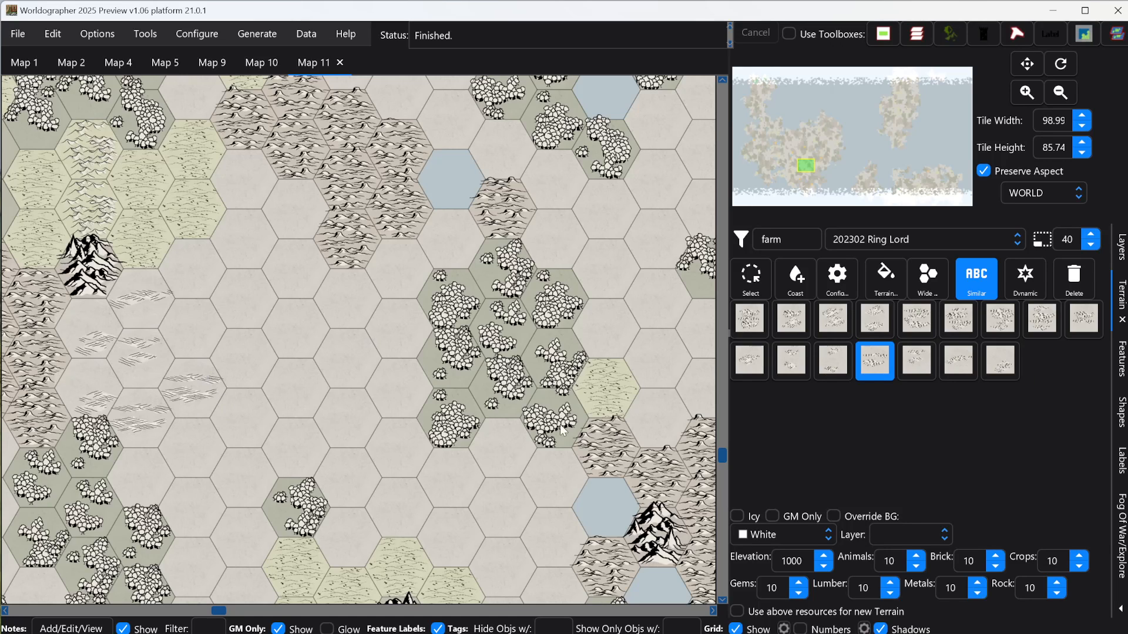
Step: Paint a sparser farmland variant over the farmland patch southeast of the lone mountain and extend it into neighboring blank hexes
left_click(791, 375)
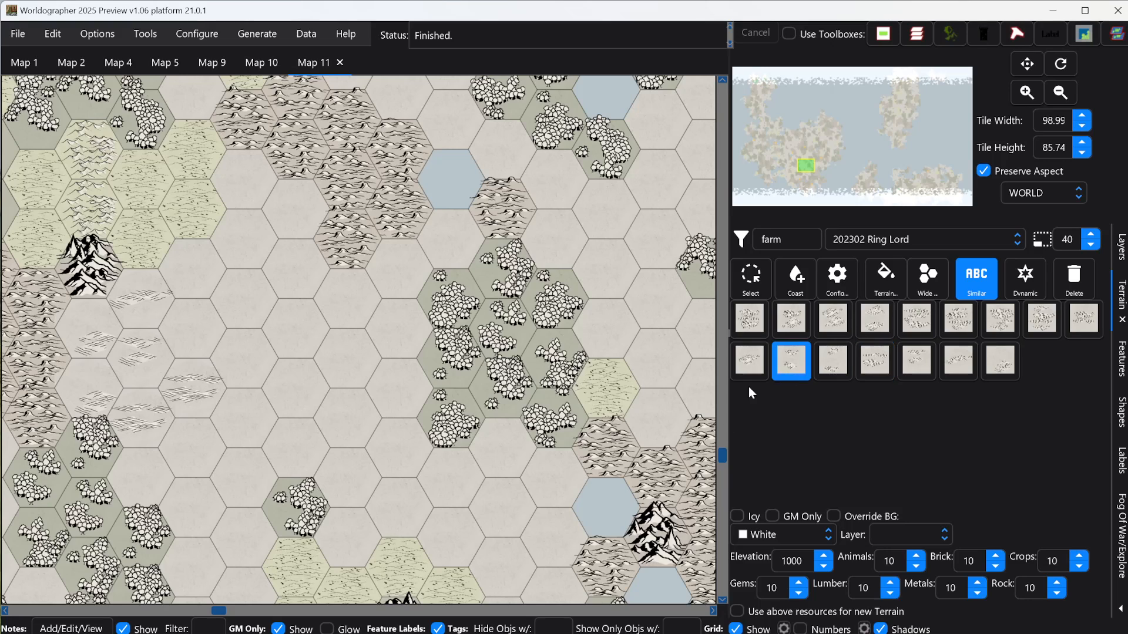
left_click(131, 416)
left_click(87, 382)
left_click(85, 332)
left_click(145, 317)
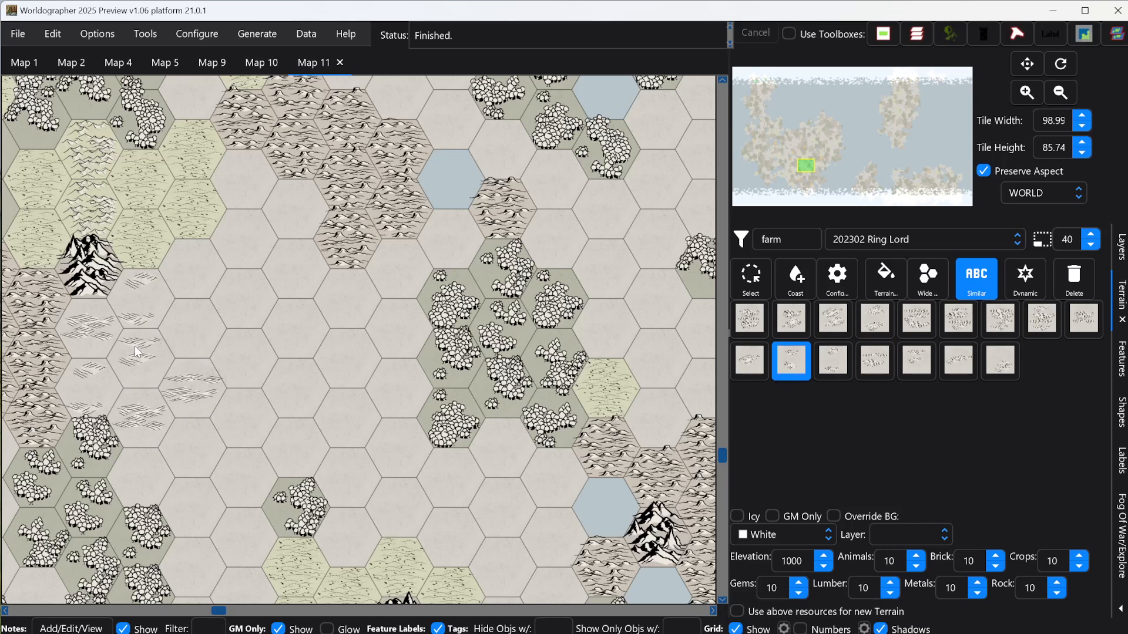
left_click(139, 355)
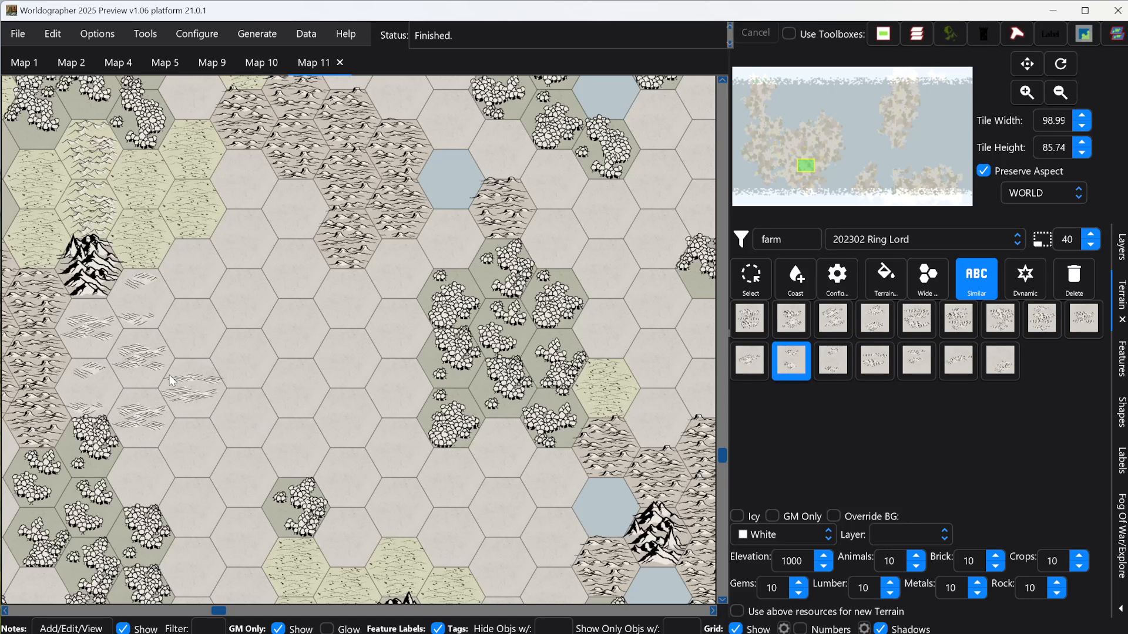
left_click(189, 273)
left_click(135, 291)
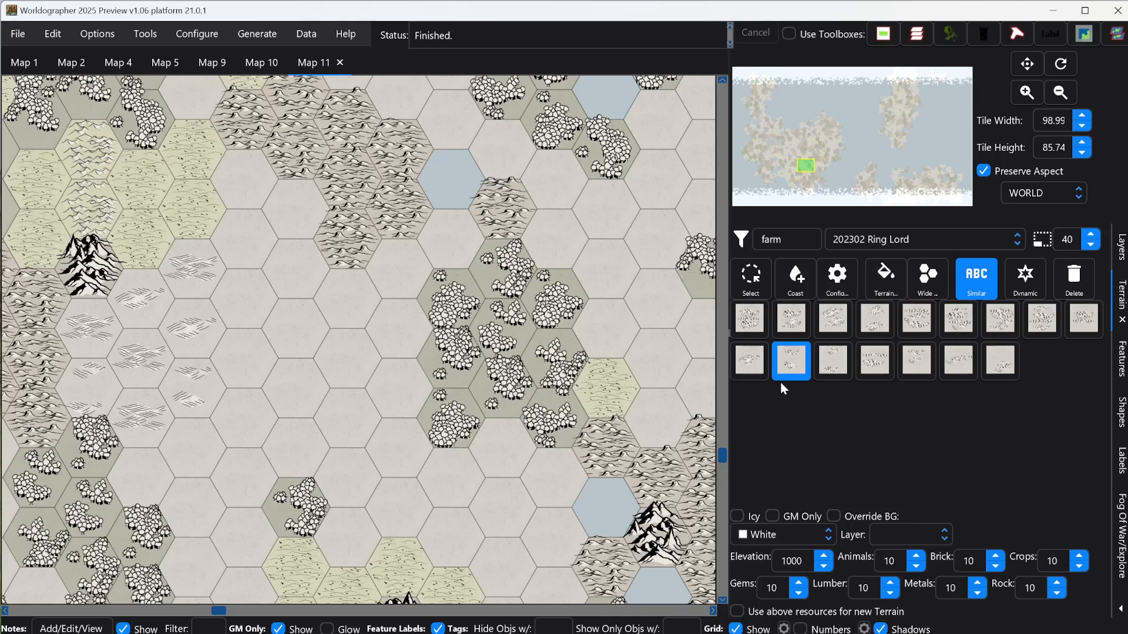
Step: Repaint two hexes in the middle of the farmland patch with the first, denser farmland variant
left_click(793, 322)
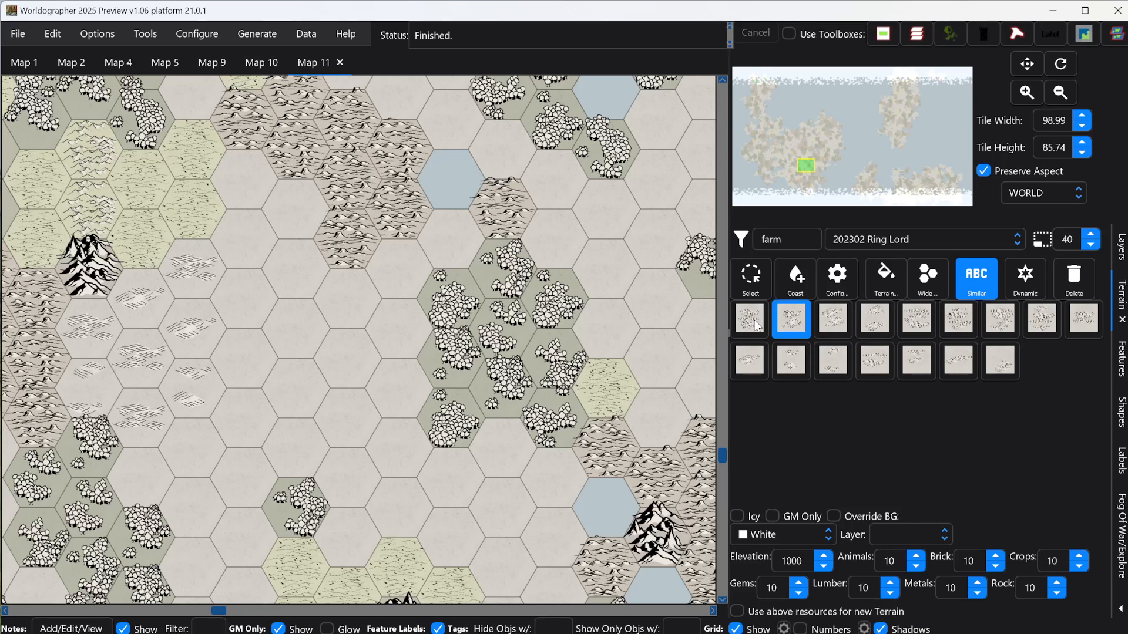
left_click(755, 325)
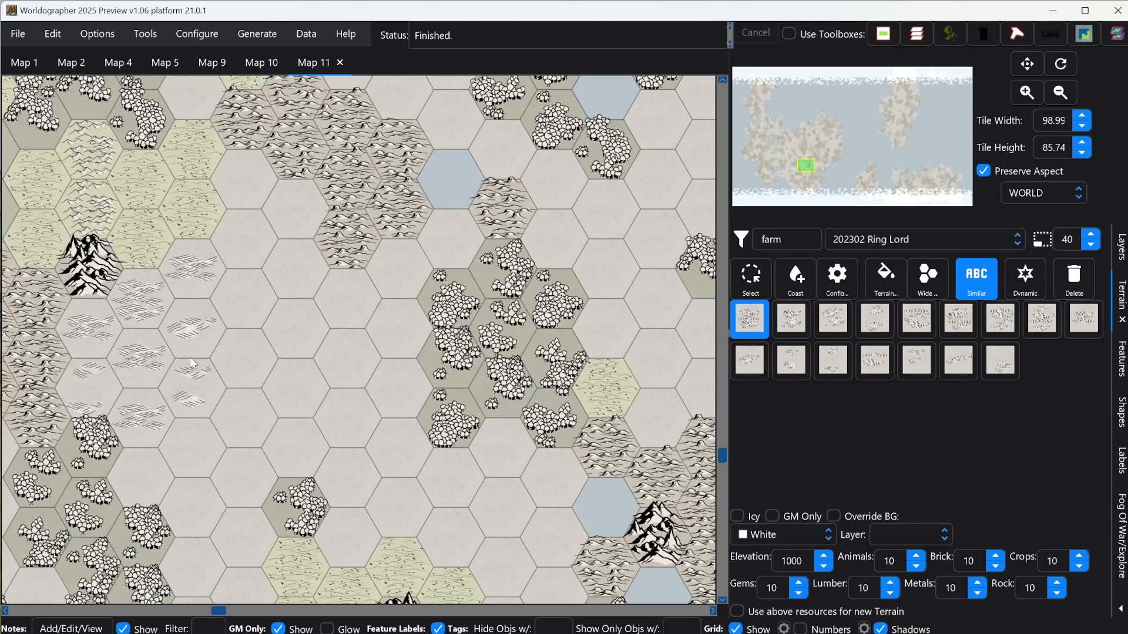
left_click(148, 361)
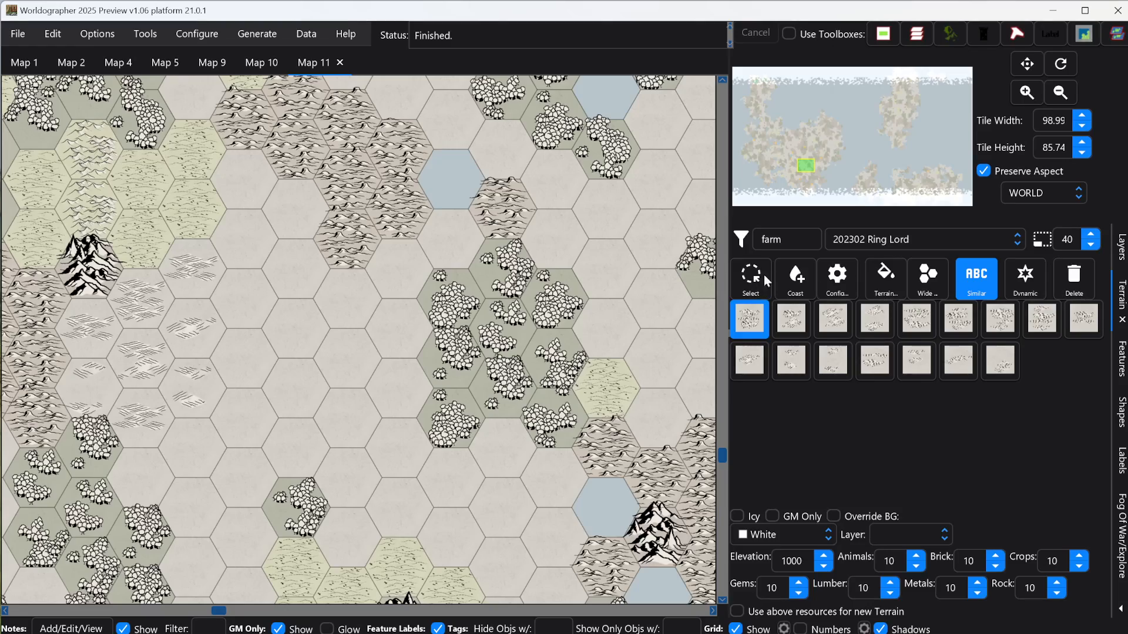
Step: Examine the terrain in the mountains northeast of the farmland and in the map's far northwest for hexes in a different style
left_click_drag(809, 168, 818, 160)
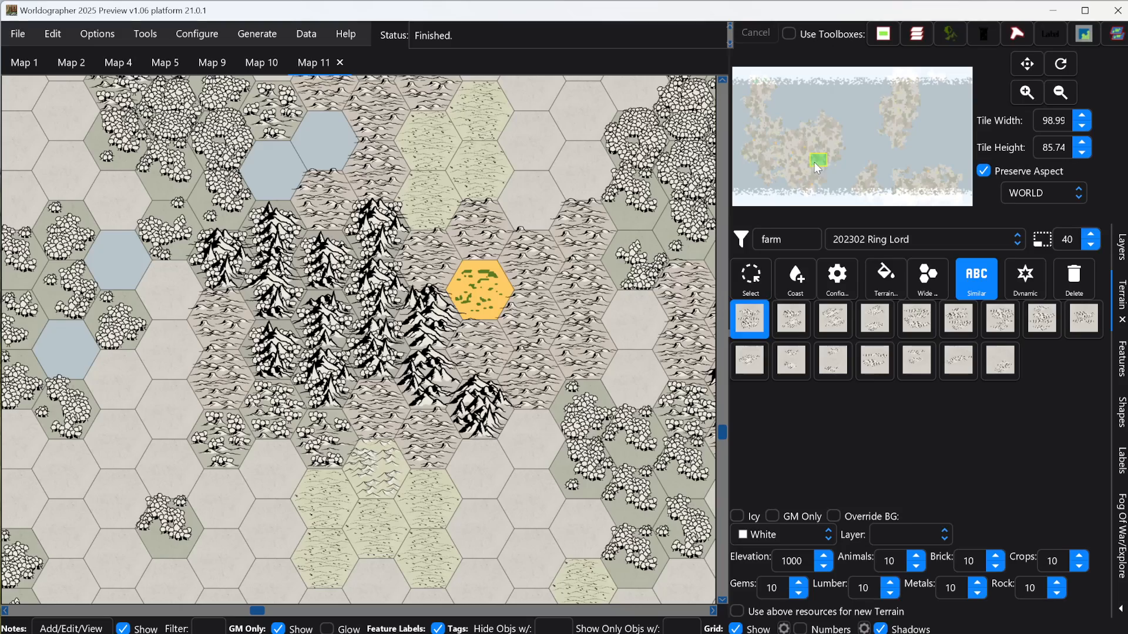
left_click_drag(814, 162, 754, 87)
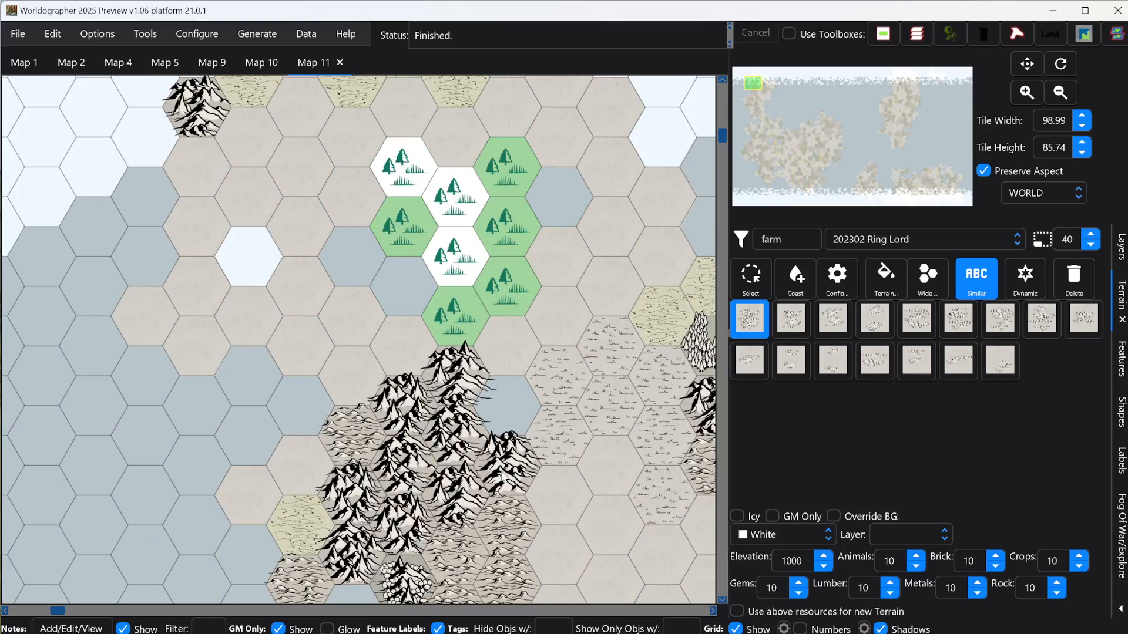